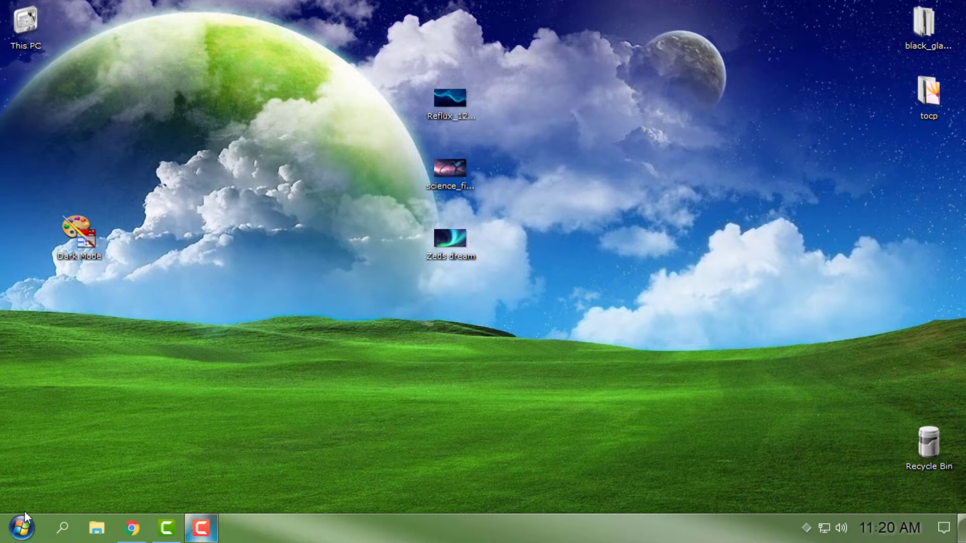
Step: Bring Chrome, showing the WinCustomize page for Vad_M's Dark Mode skin, to the front
left_click(21, 527)
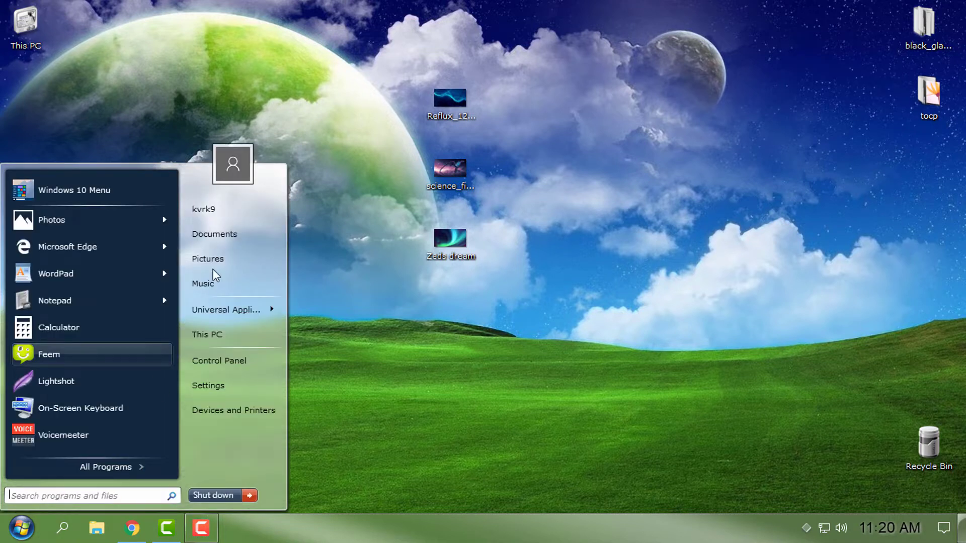
left_click(63, 519)
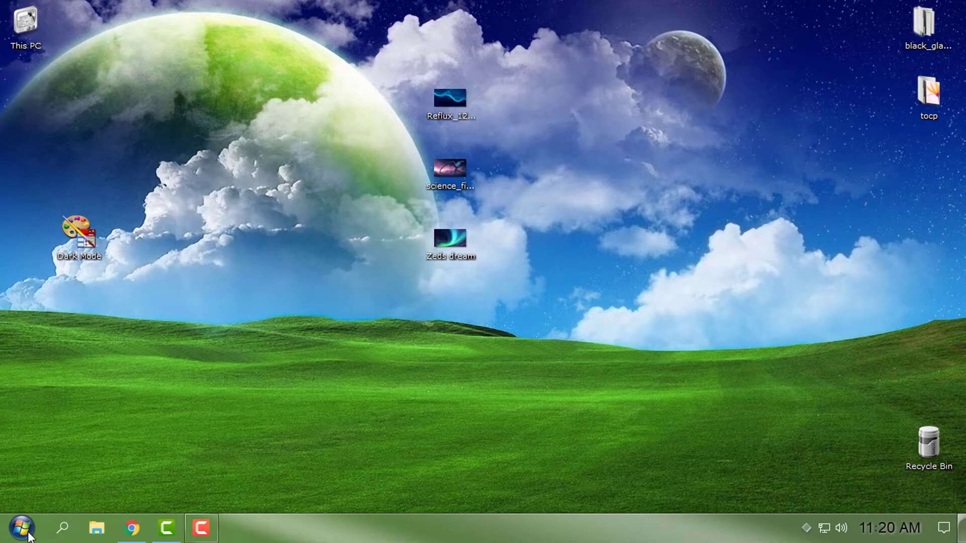
left_click(131, 528)
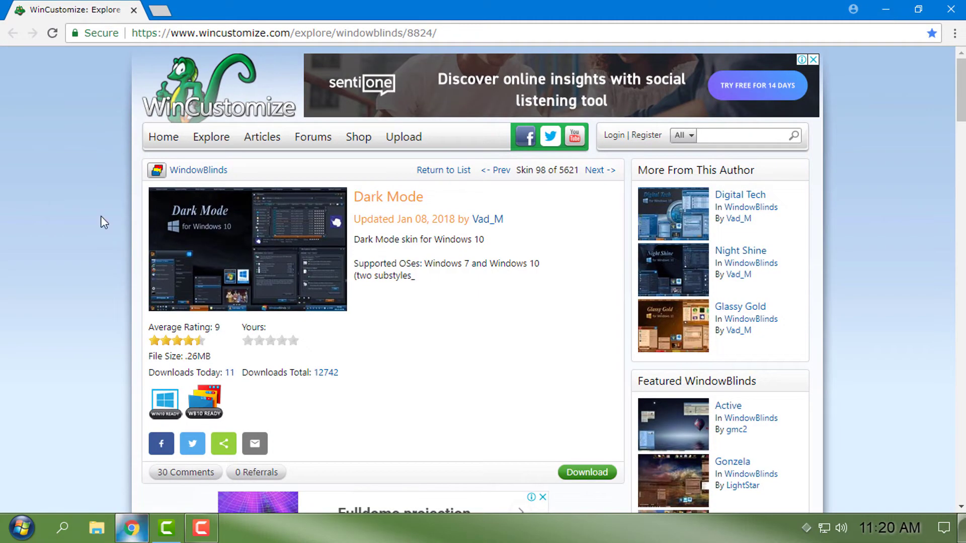
scroll(101, 217, "down", 3)
scroll(100, 219, "up", 3)
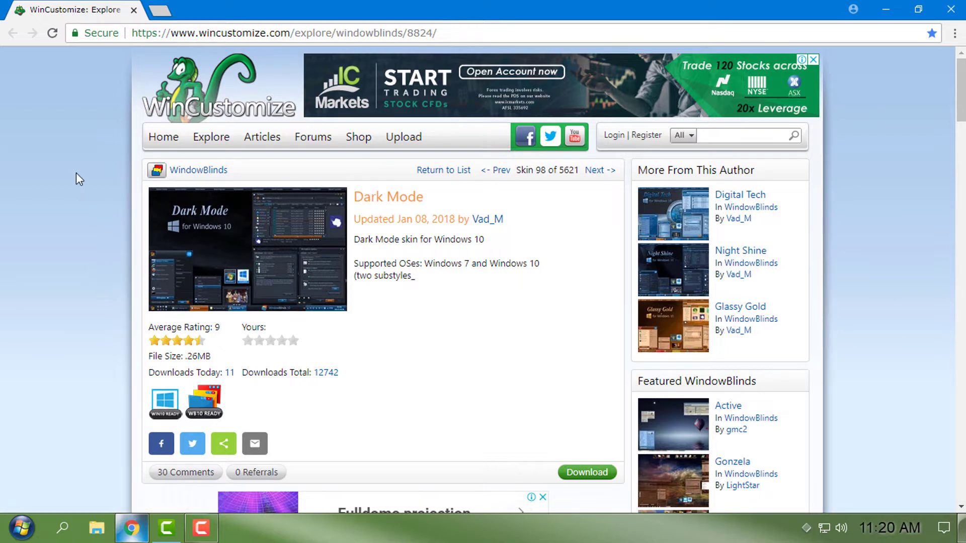
scroll(114, 246, "down", 1)
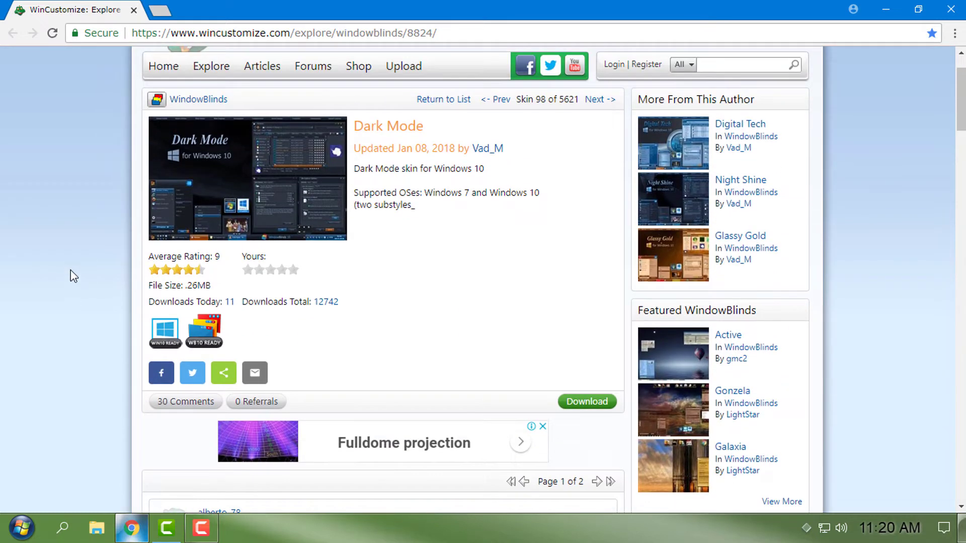
scroll(70, 269, "up", 1)
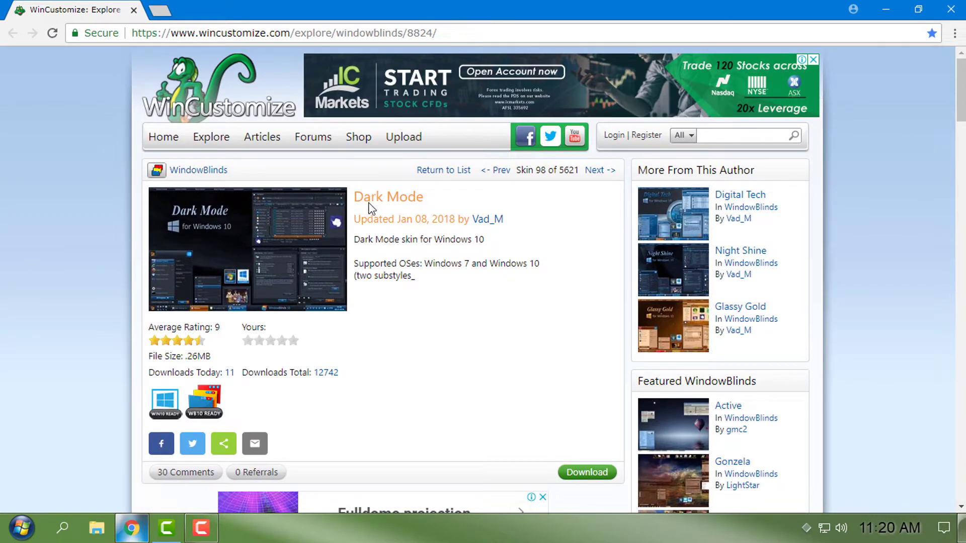
scroll(447, 327, "down", 1)
scroll(353, 261, "up", 1)
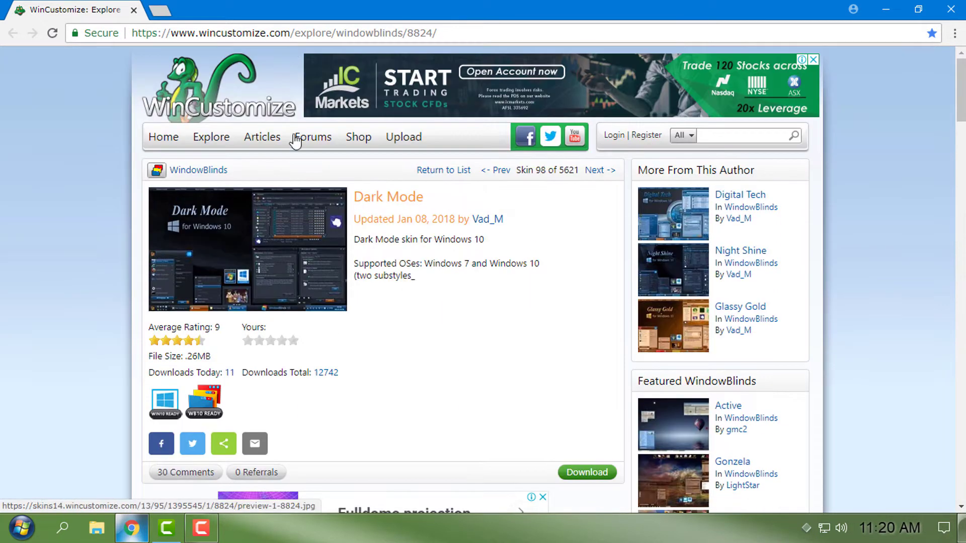
left_click(294, 34)
left_click(452, 32)
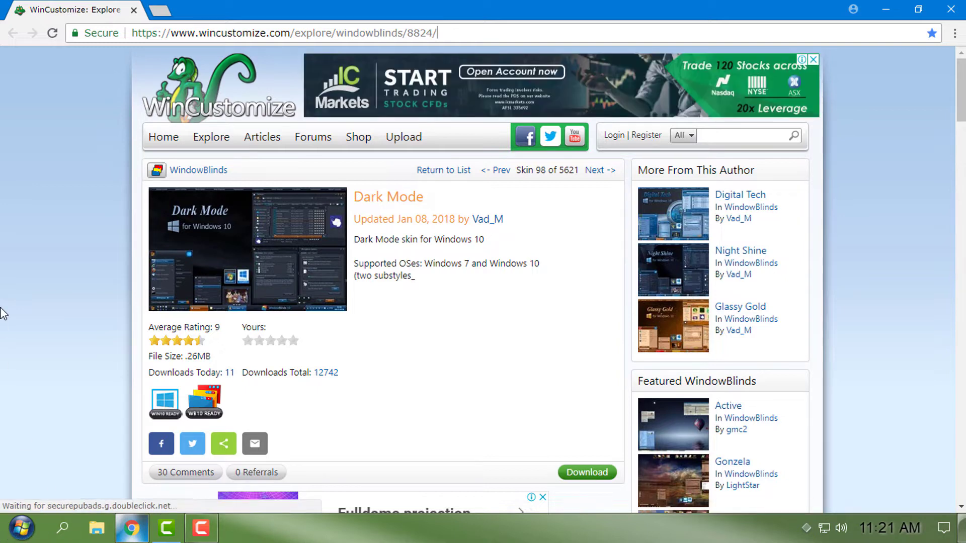
left_click(21, 528)
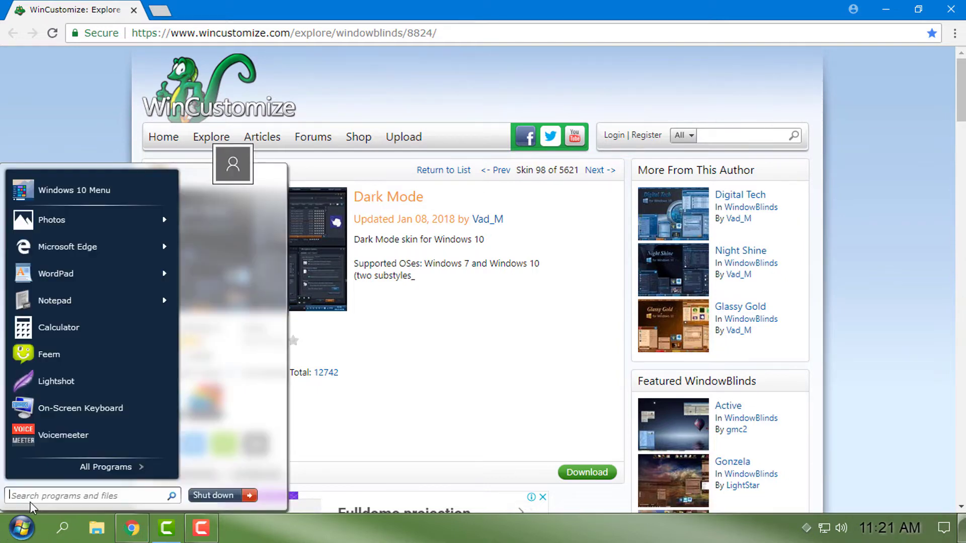
left_click(160, 433)
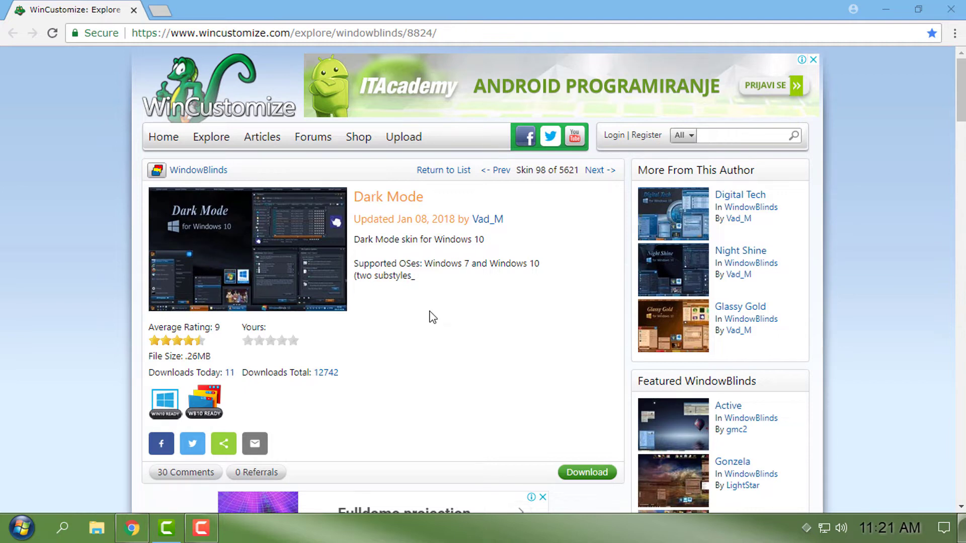
Step: Close Chrome and line up the Zeds dream and science_fiction icons beside Reflux
left_click(951, 10)
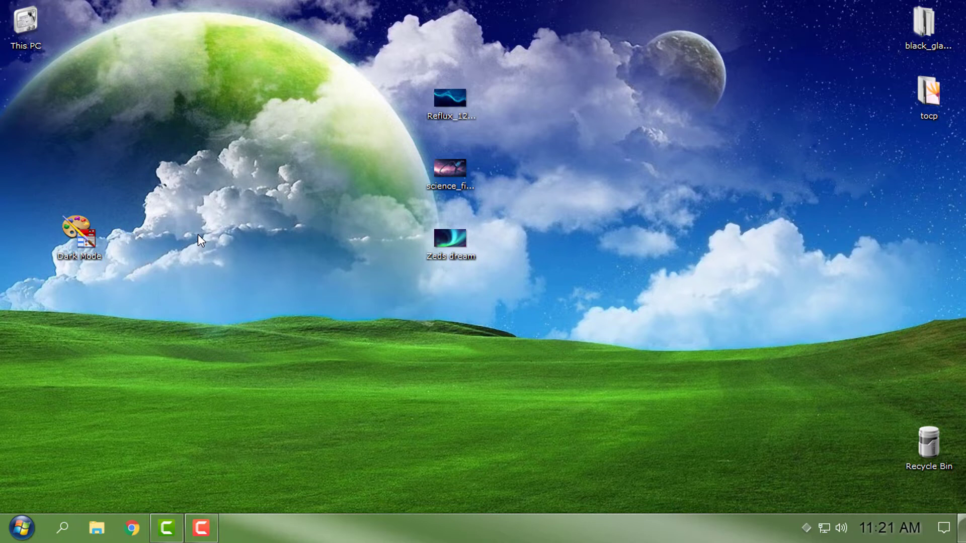
left_click_drag(447, 243, 524, 105)
left_click_drag(450, 169, 395, 103)
Step: Install the Dark Mode skin file into WindowBlinds
double_click(78, 251)
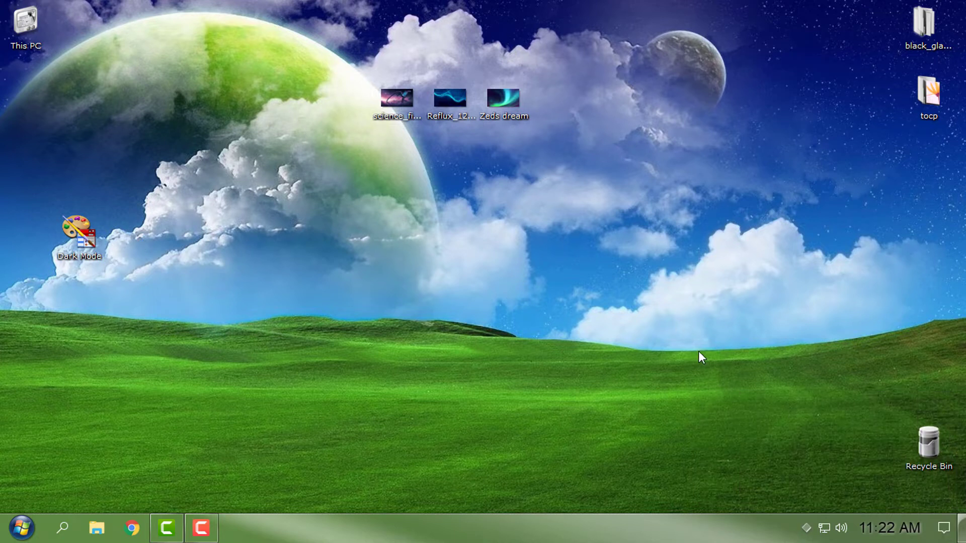
right_click(446, 204)
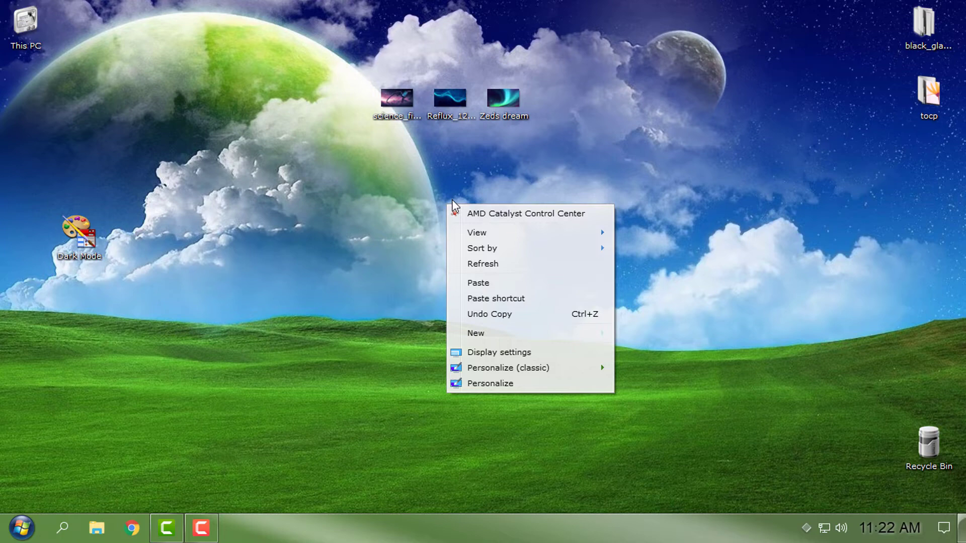
left_click(340, 217)
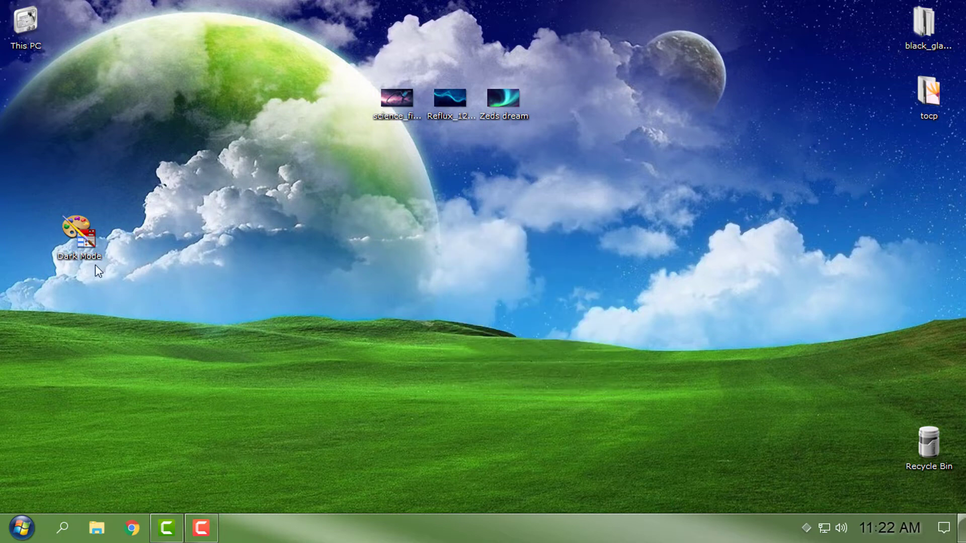
Step: Launch WindowBlinds 10, apply the Dark Mode style to the desktop, and minimize WindowBlinds
mouse_move(558, 503)
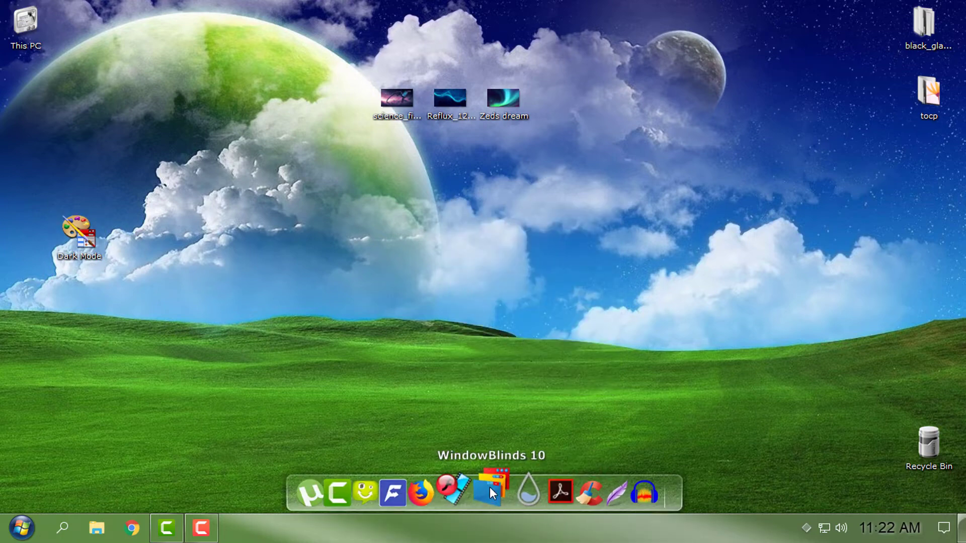
left_click(491, 487)
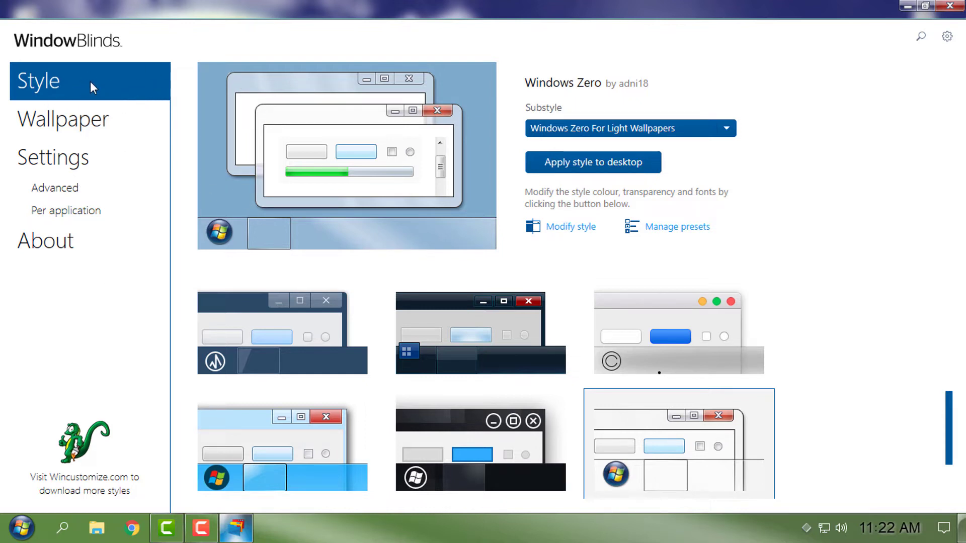
scroll(724, 341, "down", 2)
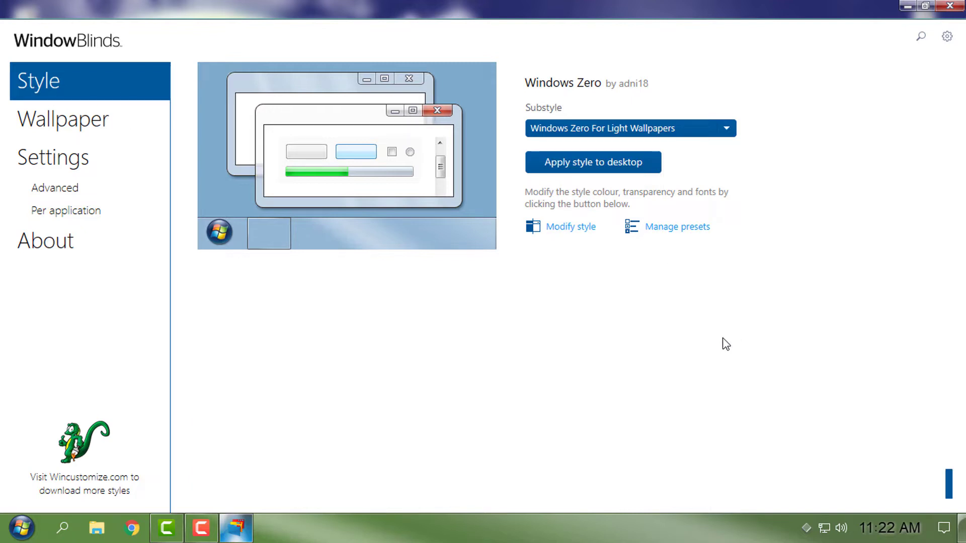
scroll(798, 302, "up", 3)
scroll(797, 302, "down", 3)
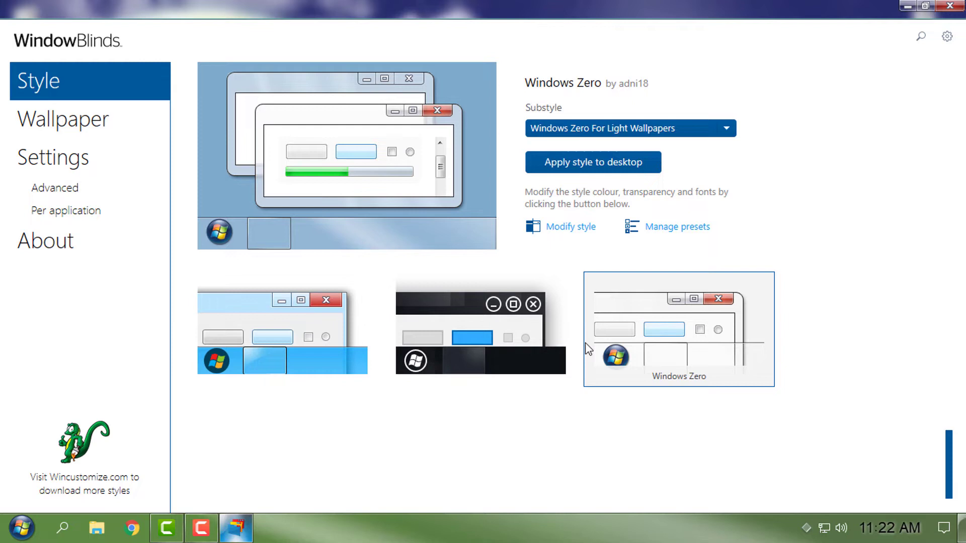
scroll(771, 367, "up", 3)
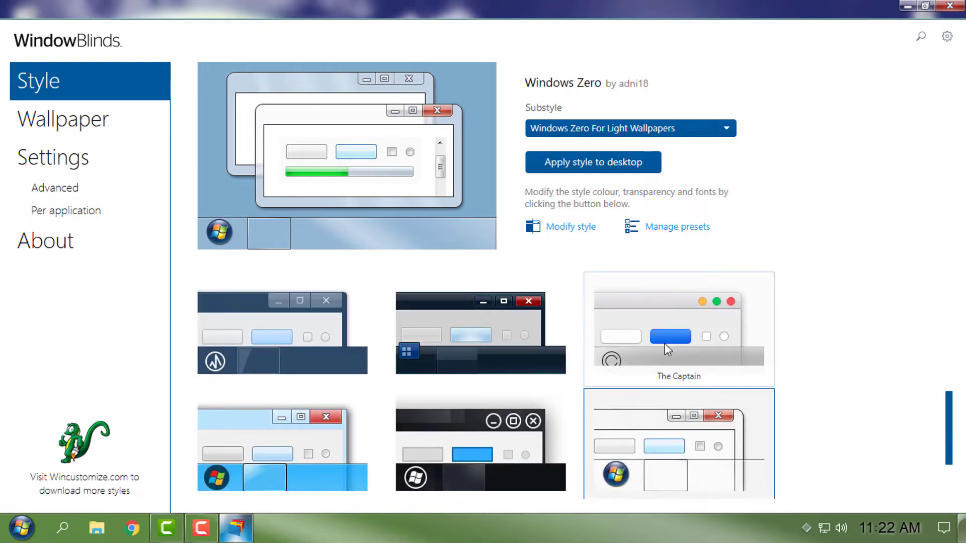
scroll(302, 347, "up", 3)
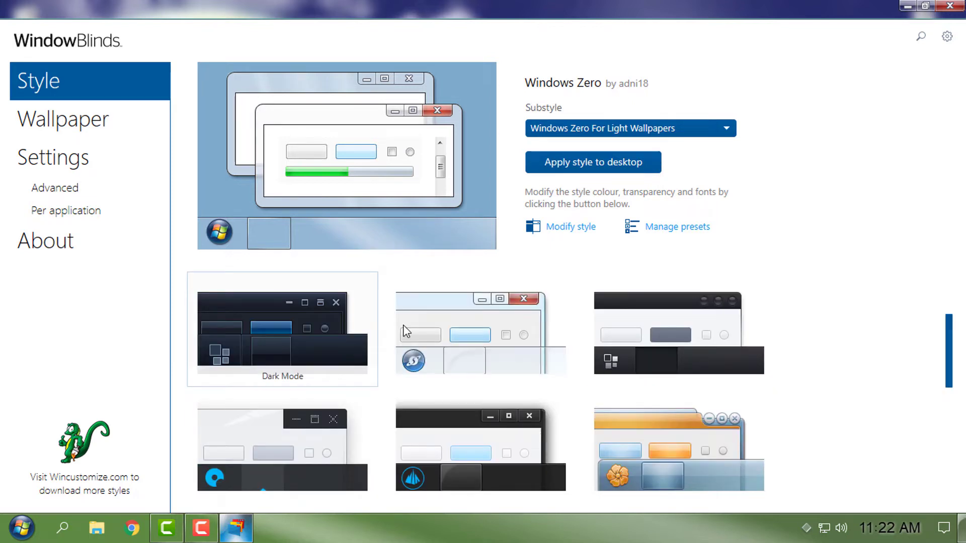
left_click(277, 342)
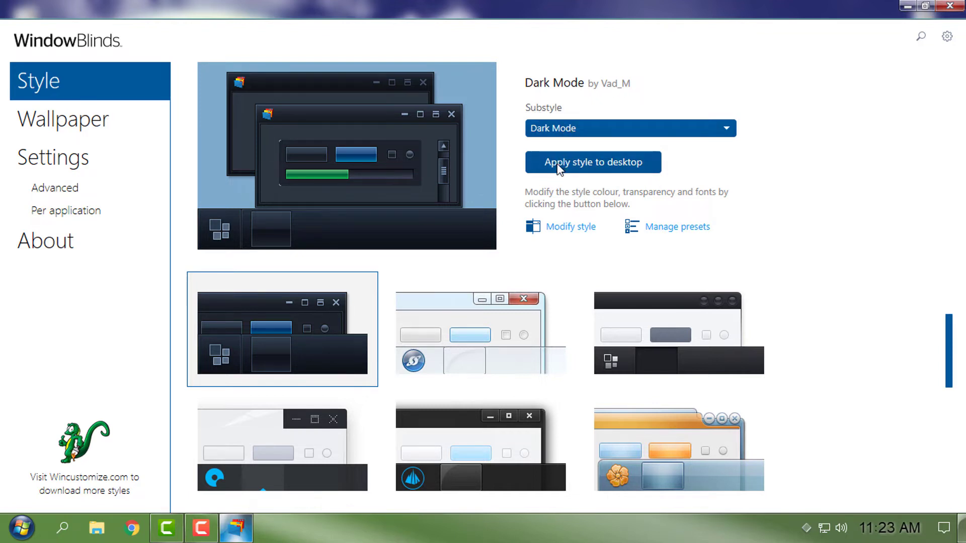
left_click(558, 169)
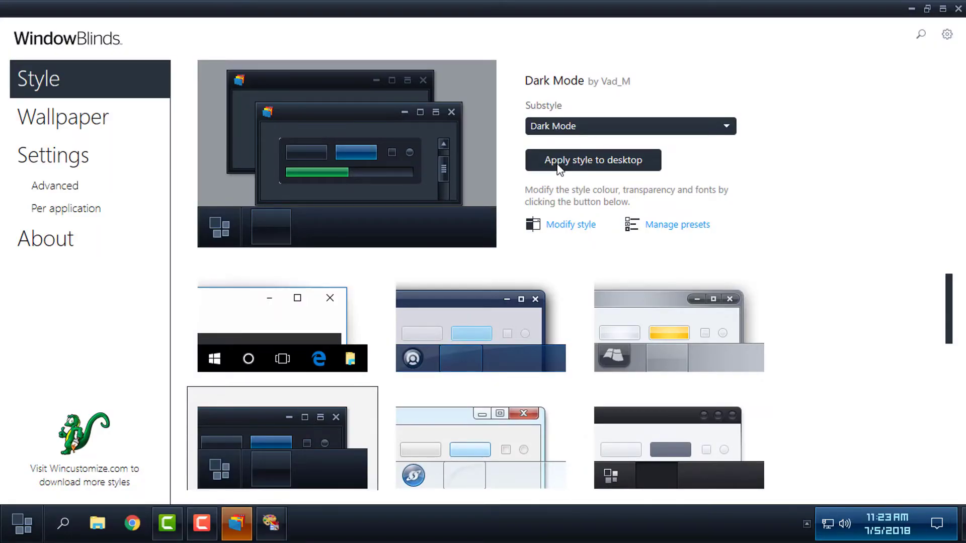
left_click(911, 8)
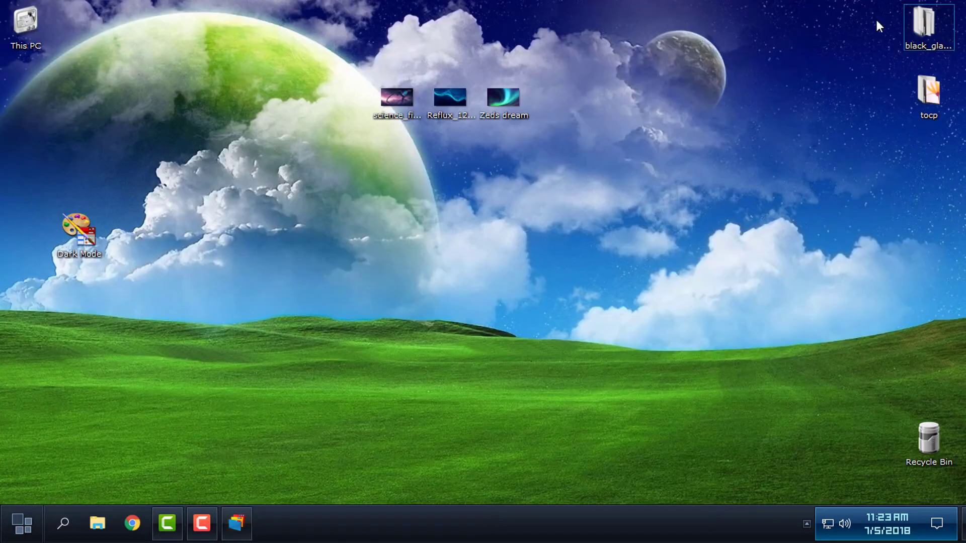
left_click(34, 516)
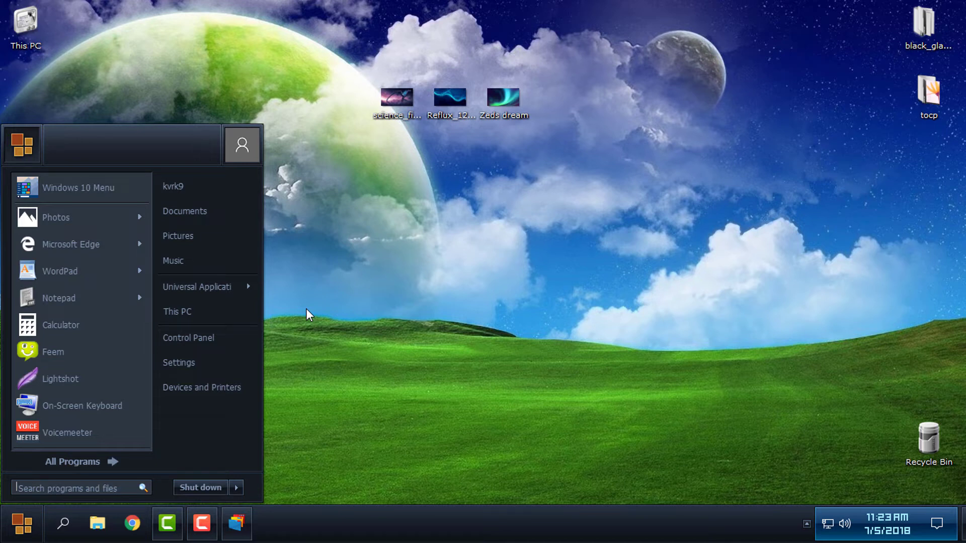
left_click(348, 277)
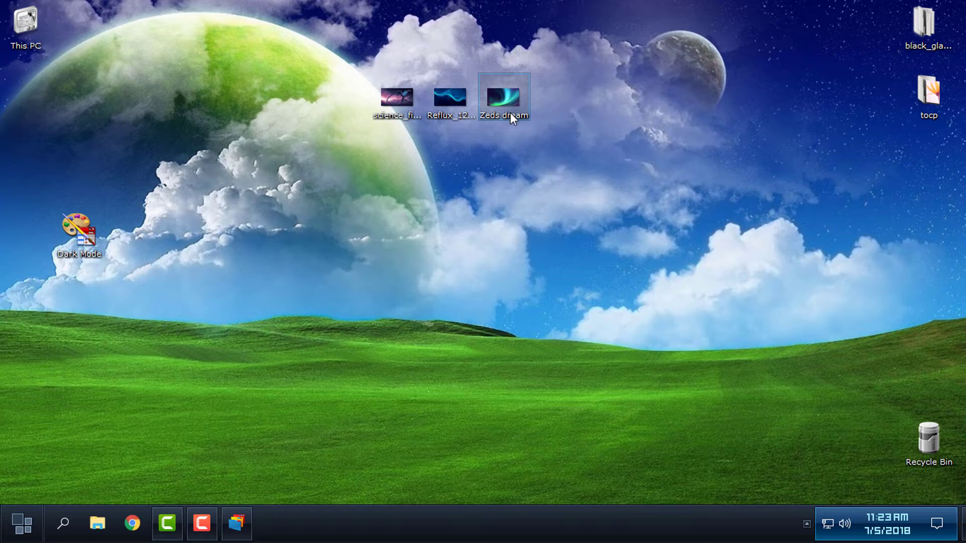
Step: Set the science_fiction dragon image as the desktop background from Photos, then close Photos
double_click(398, 107)
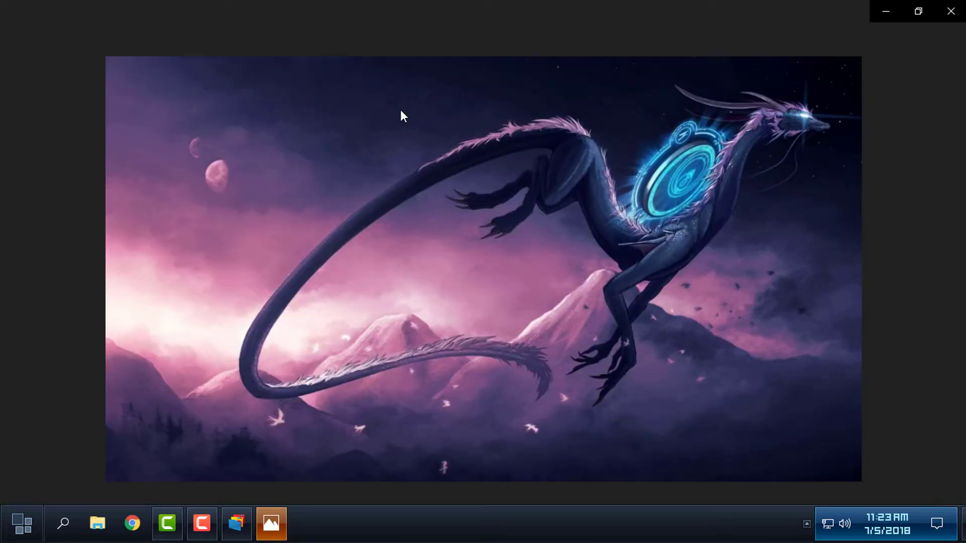
right_click(382, 132)
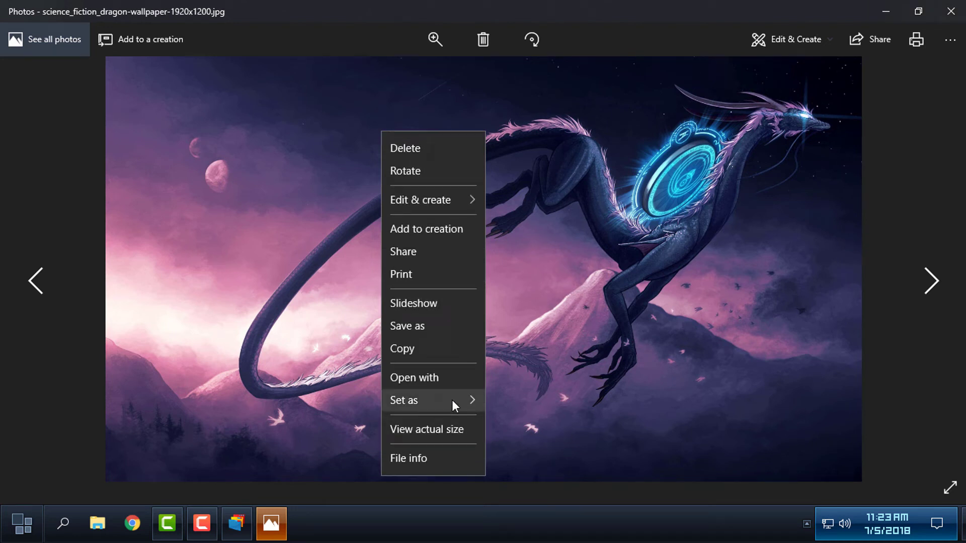
mouse_move(452, 400)
left_click(538, 430)
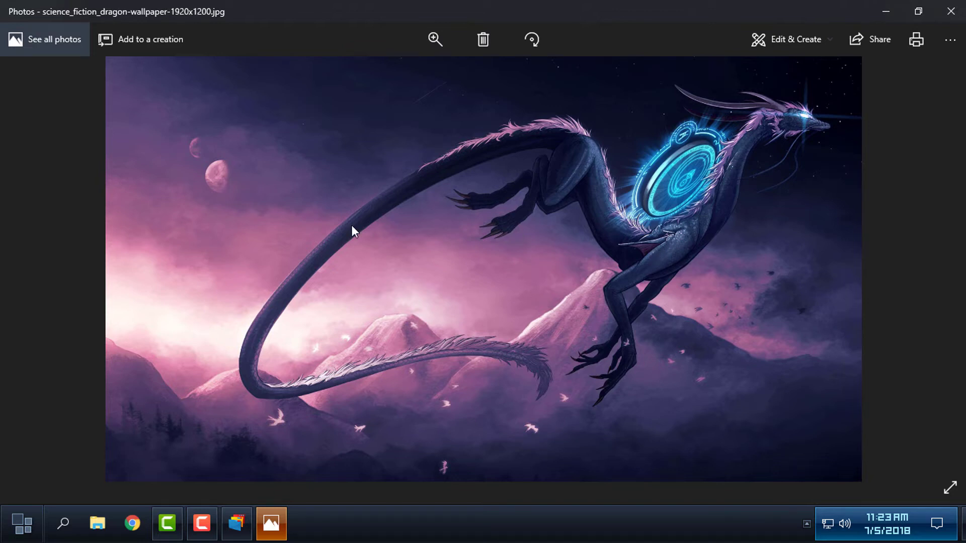
left_click(951, 11)
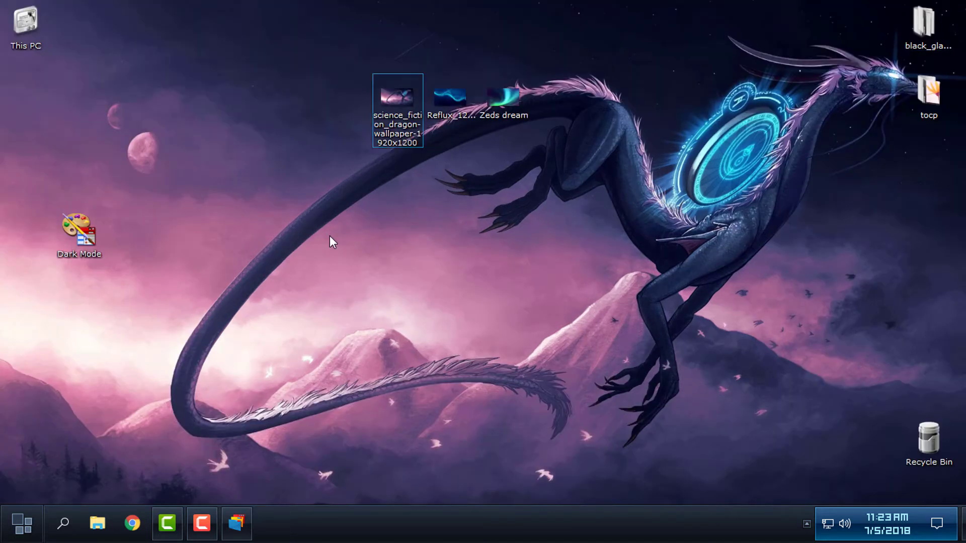
Step: Restore the This PC window and enlarge it toward the lower left
key("super")
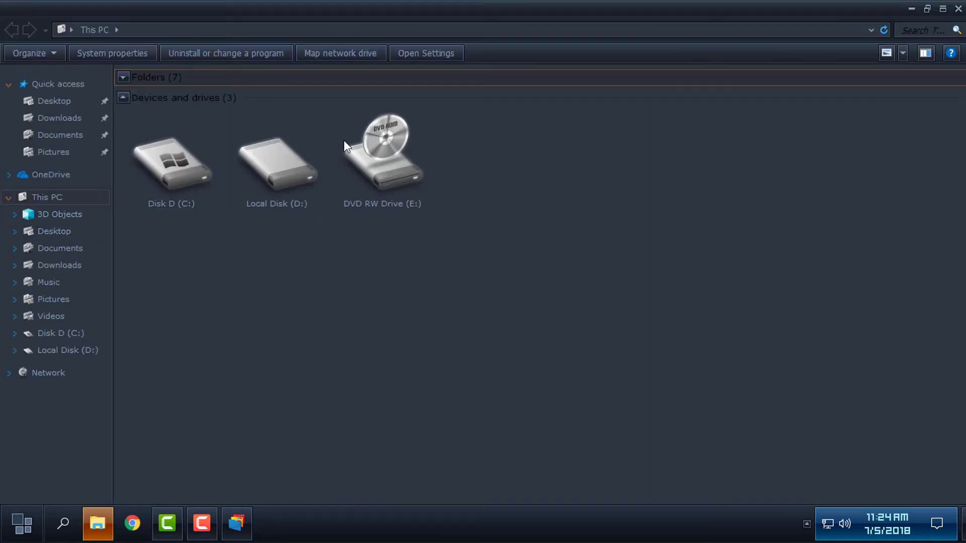
left_click_drag(330, 10, 677, 11)
left_click_drag(442, 243, 171, 337)
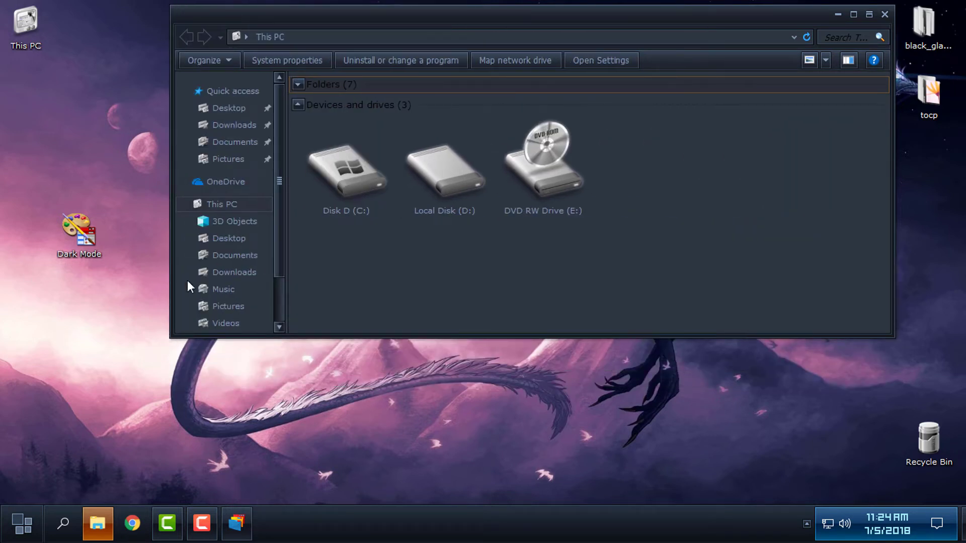
Step: Open Disk D (C:), go back to This PC, and move the window down-left
left_click(330, 183)
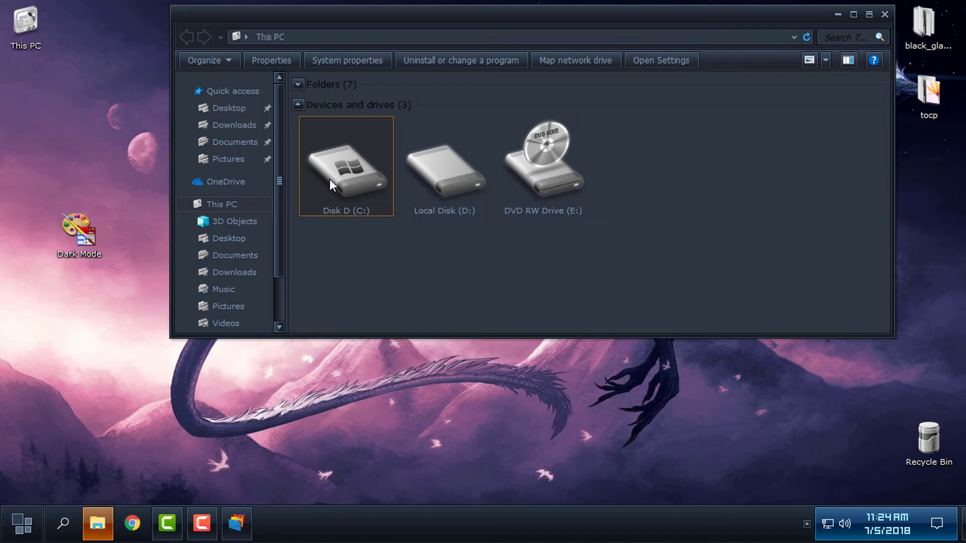
double_click(330, 179)
left_click(187, 37)
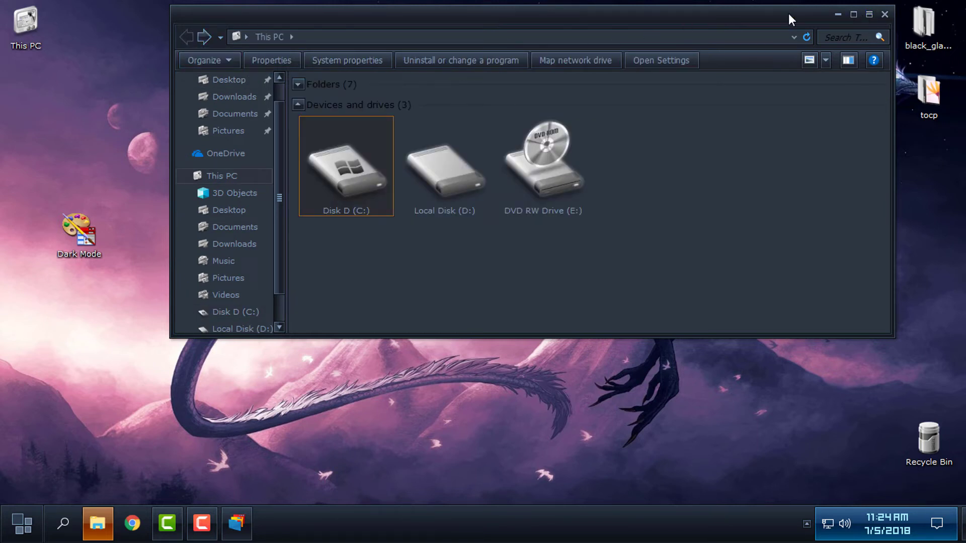
left_click_drag(789, 19, 733, 71)
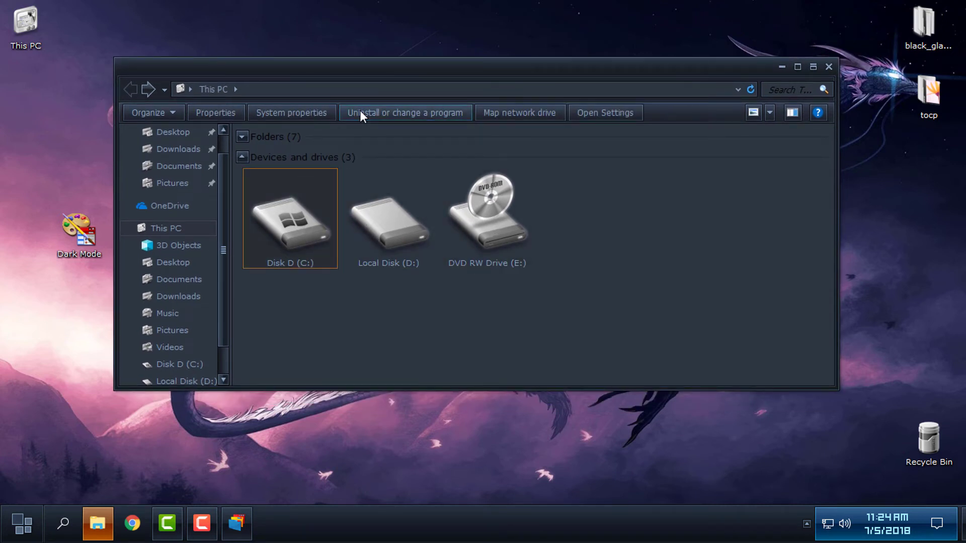
Step: Close Explorer, refresh the desktop, and reopen a This PC Explorer window
left_click(830, 65)
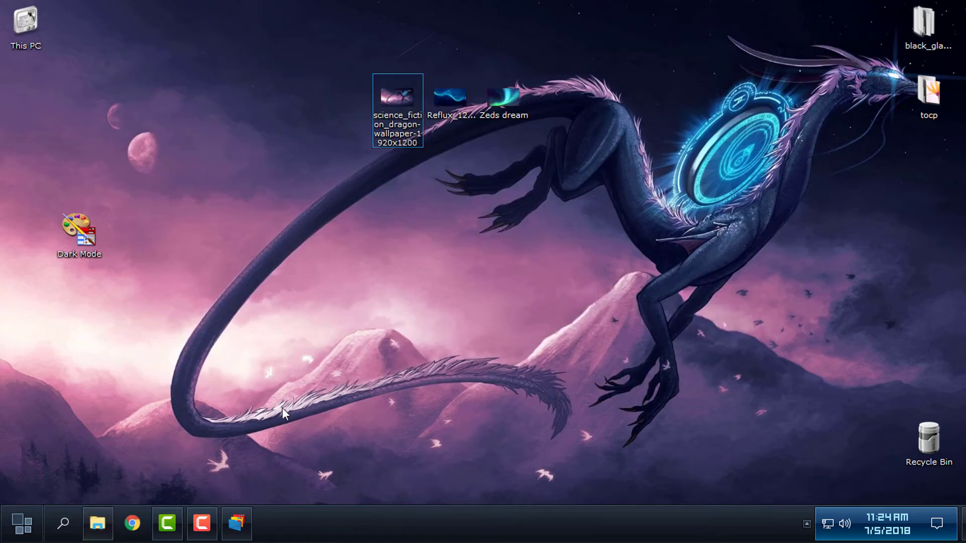
right_click(304, 65)
left_click(331, 121)
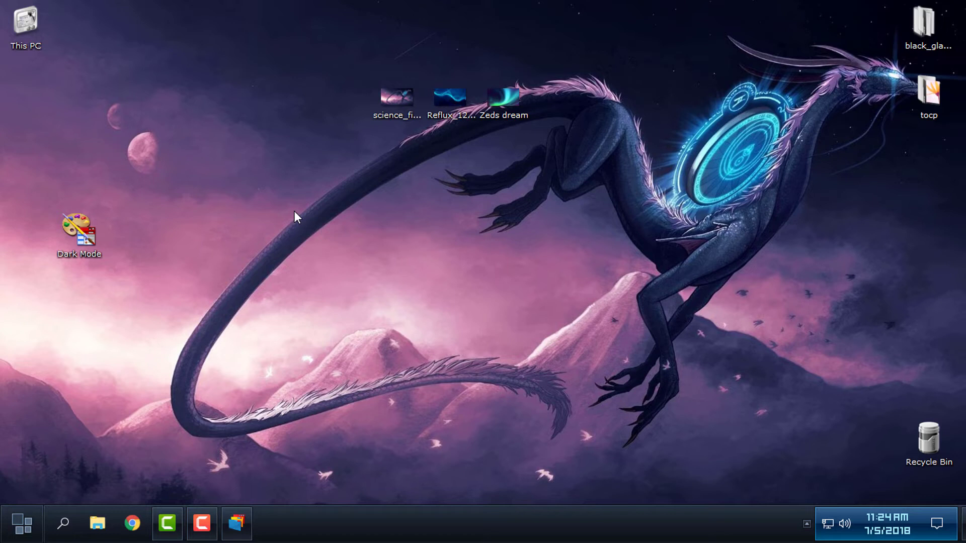
mouse_move(471, 484)
key("super")
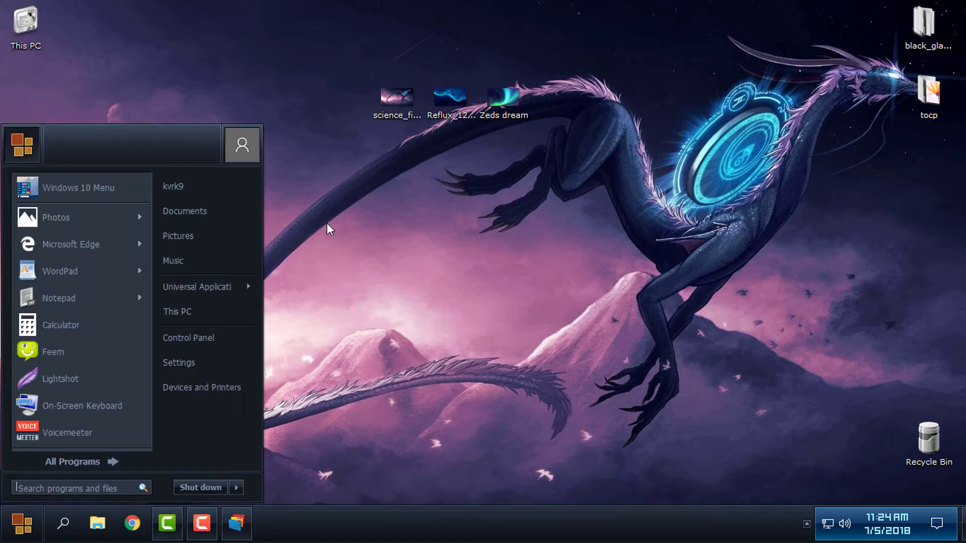
key("super")
left_click(97, 523)
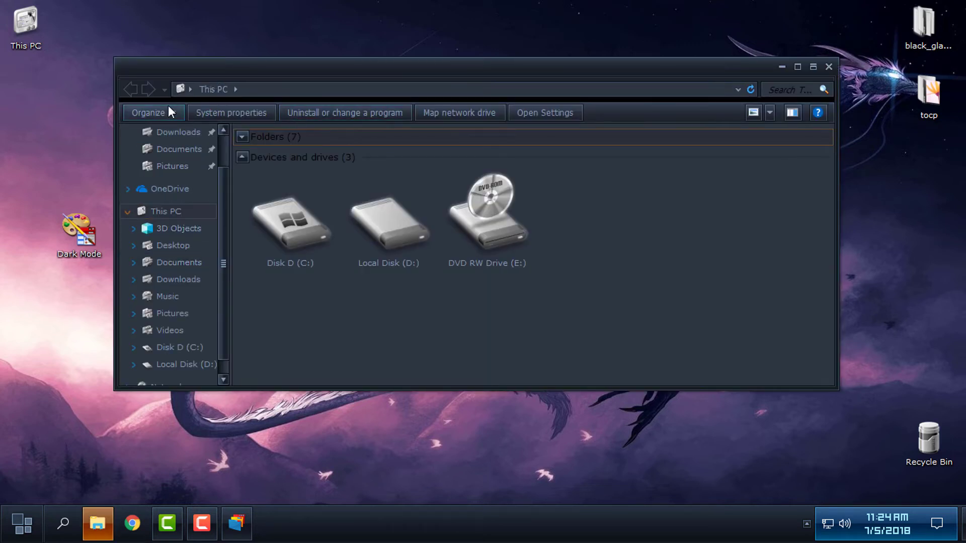
Step: Move the window, collapse and re-expand Devices and drives, and test roll-up
left_click_drag(288, 70, 324, 35)
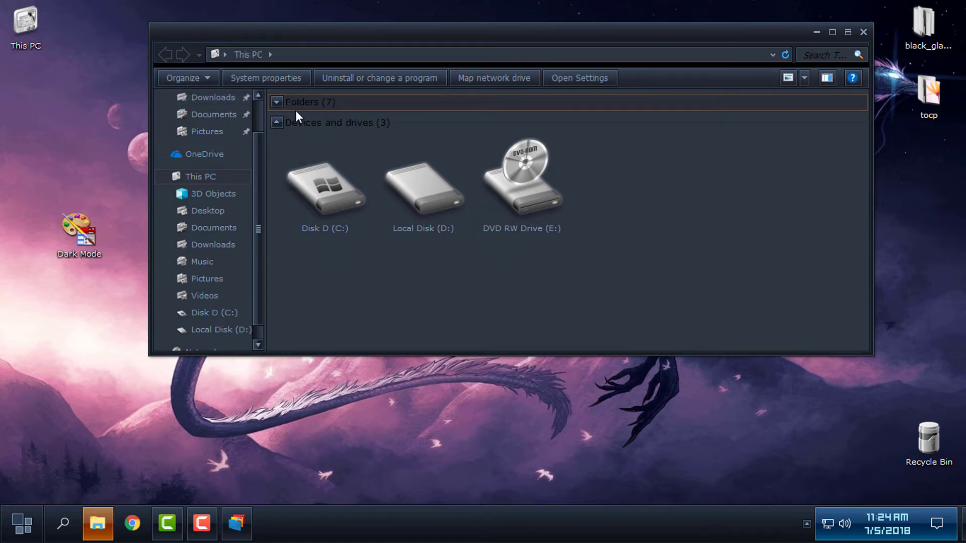
left_click(278, 123)
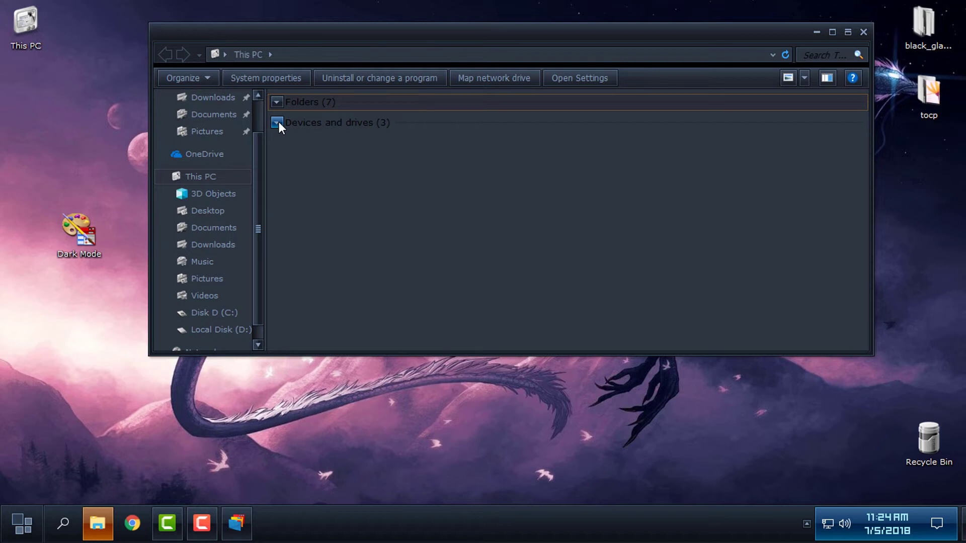
left_click(278, 123)
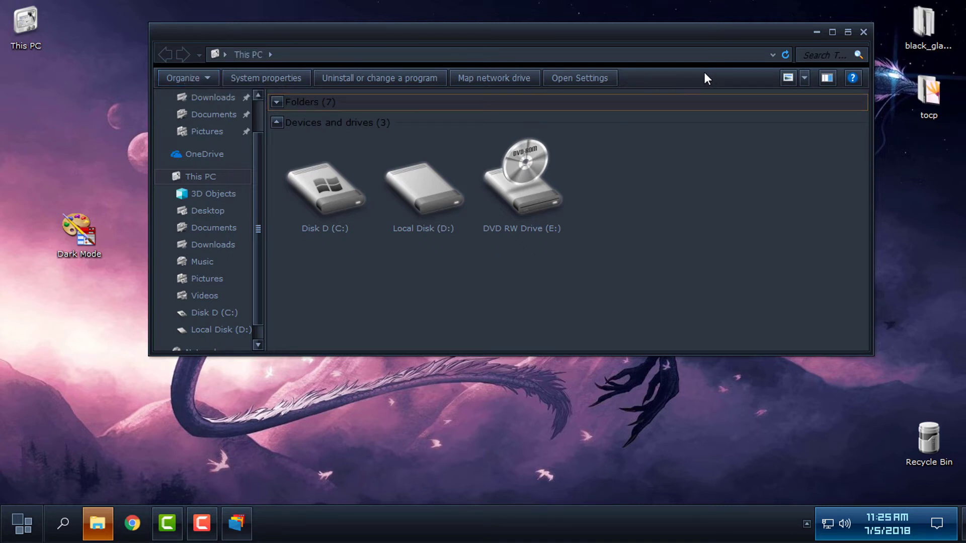
left_click(848, 33)
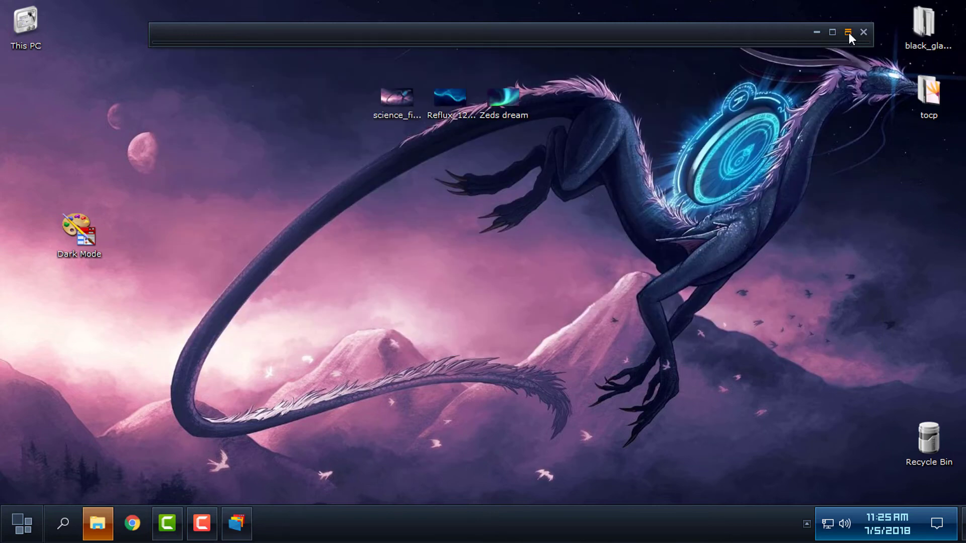
left_click(848, 33)
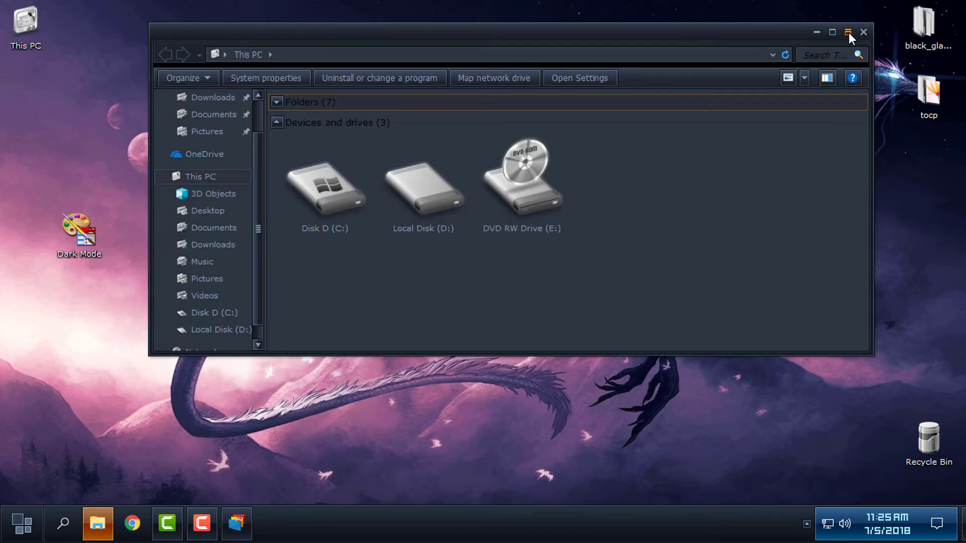
Step: Try maximize, restore and roll-up on the This PC window, then close it
left_click(832, 33)
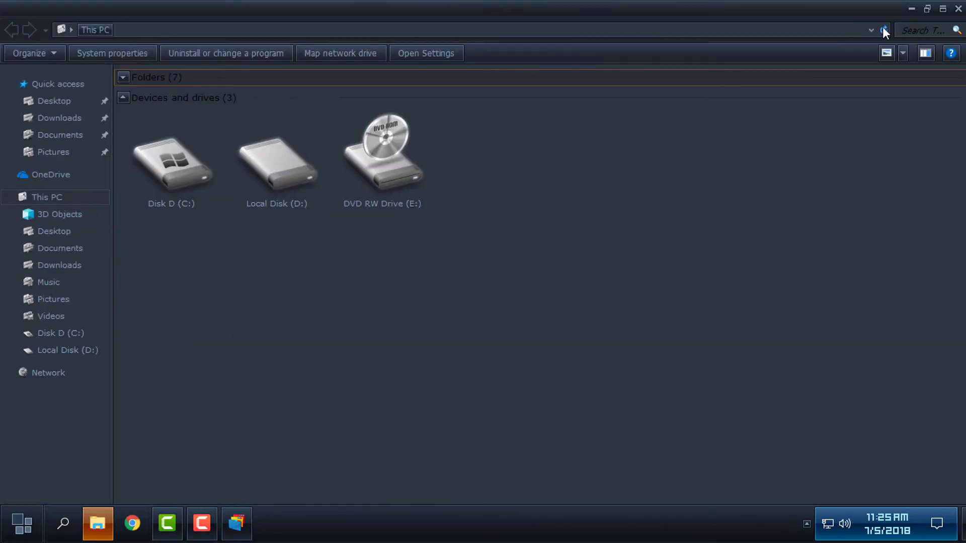
left_click(943, 9)
double_click(521, 6)
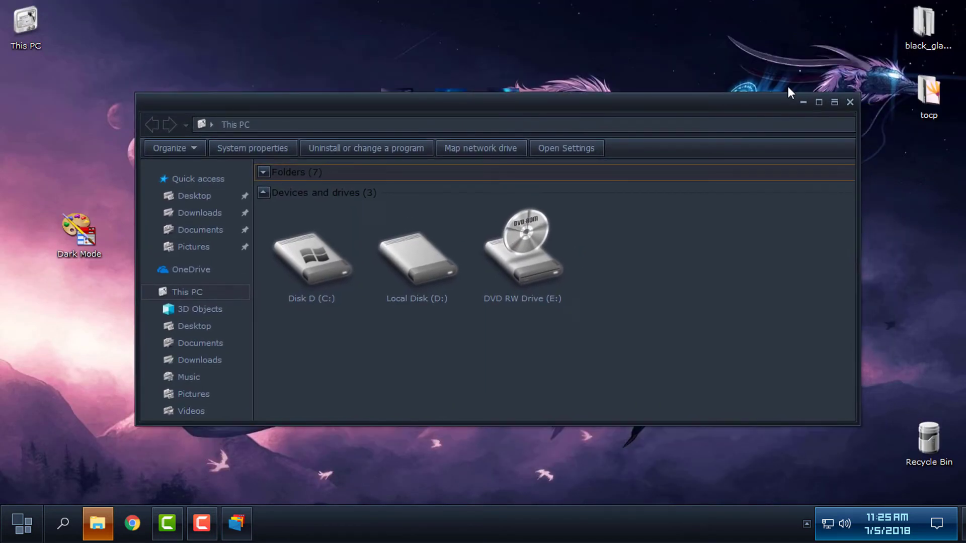
left_click(833, 104)
left_click(834, 102)
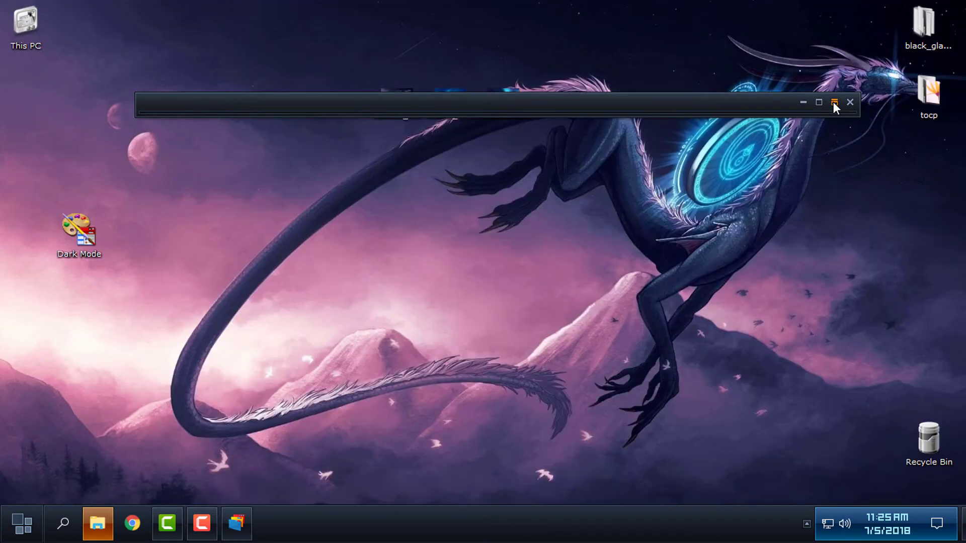
left_click_drag(516, 108, 509, 201)
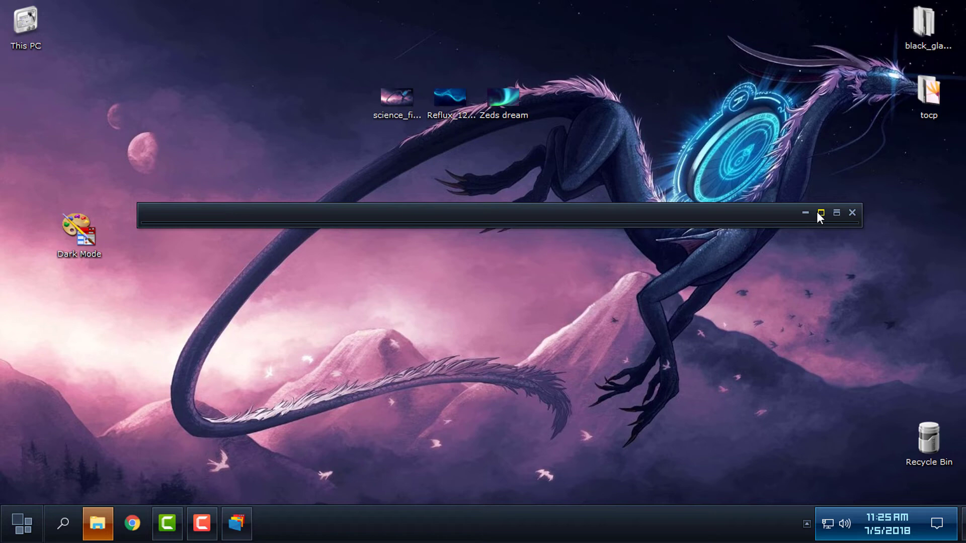
left_click(837, 213)
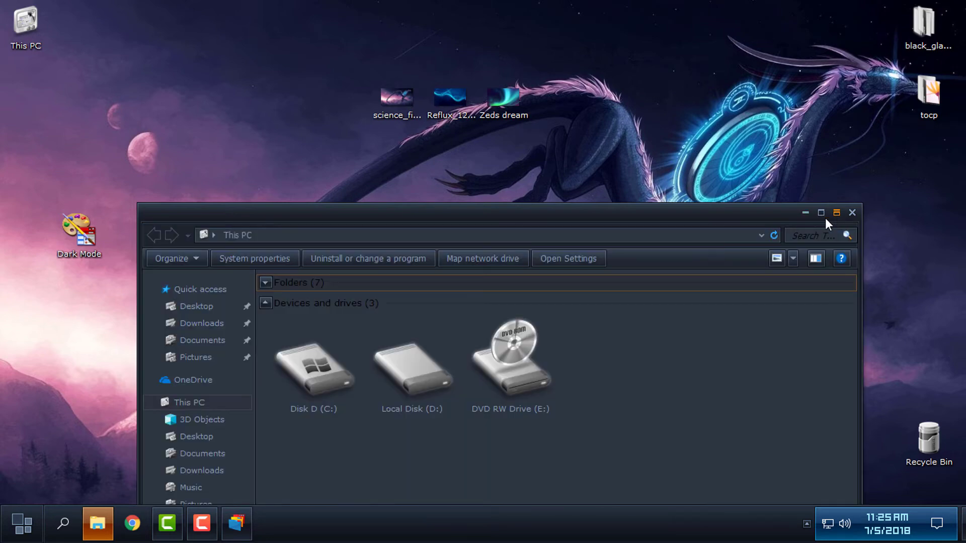
left_click(852, 213)
Step: Refresh the desktop
right_click(274, 150)
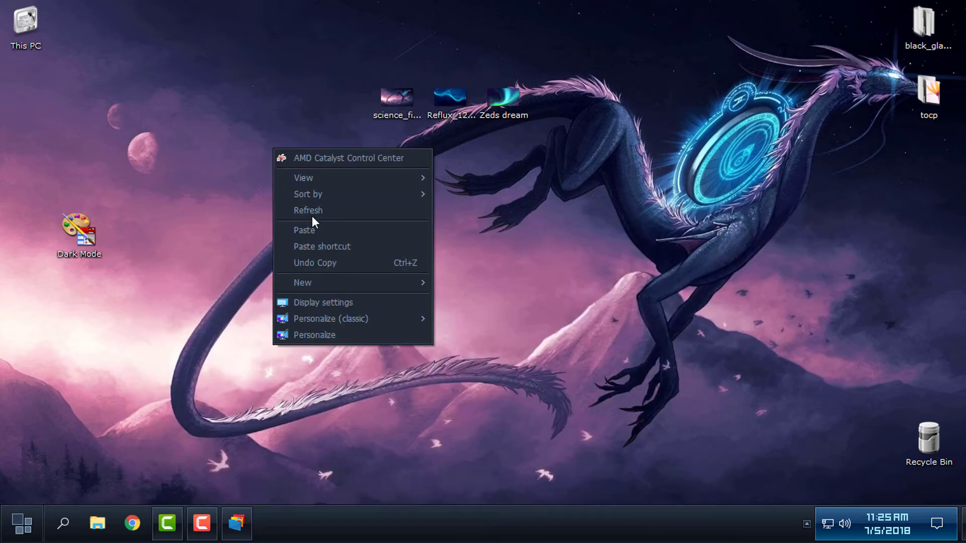
left_click(312, 211)
key("super")
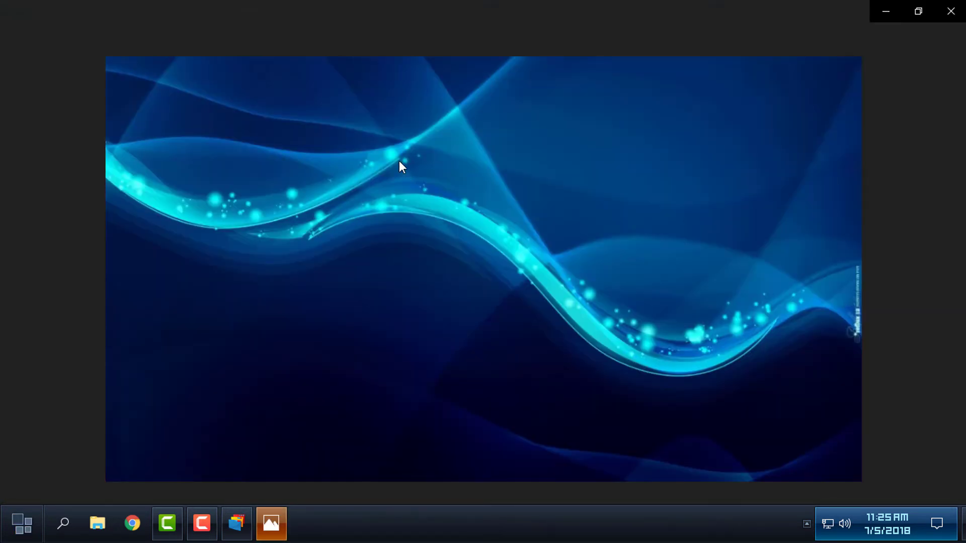
Step: Set the Reflux_12_by_Infinite705 image as the desktop background from Photos and close it
right_click(399, 162)
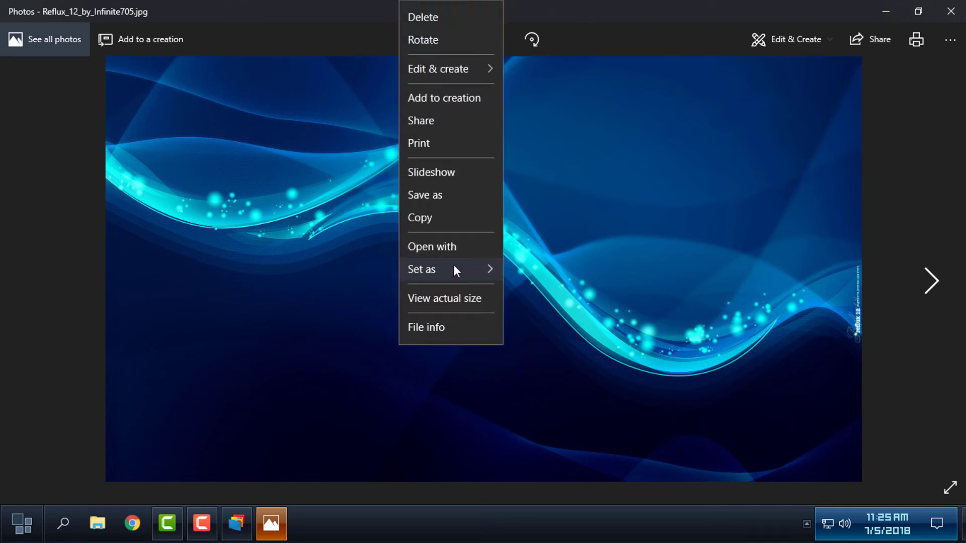
mouse_move(456, 270)
left_click(540, 296)
left_click(951, 11)
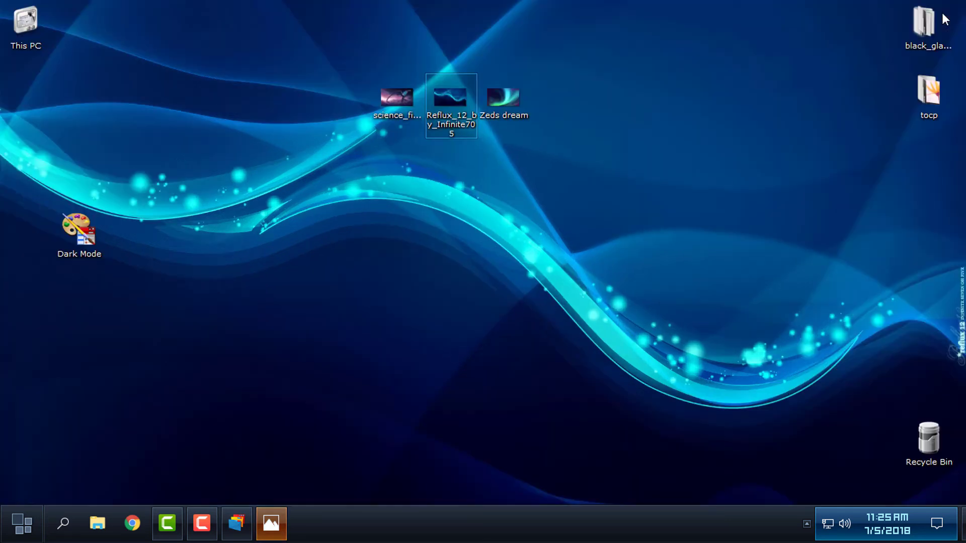
key("super")
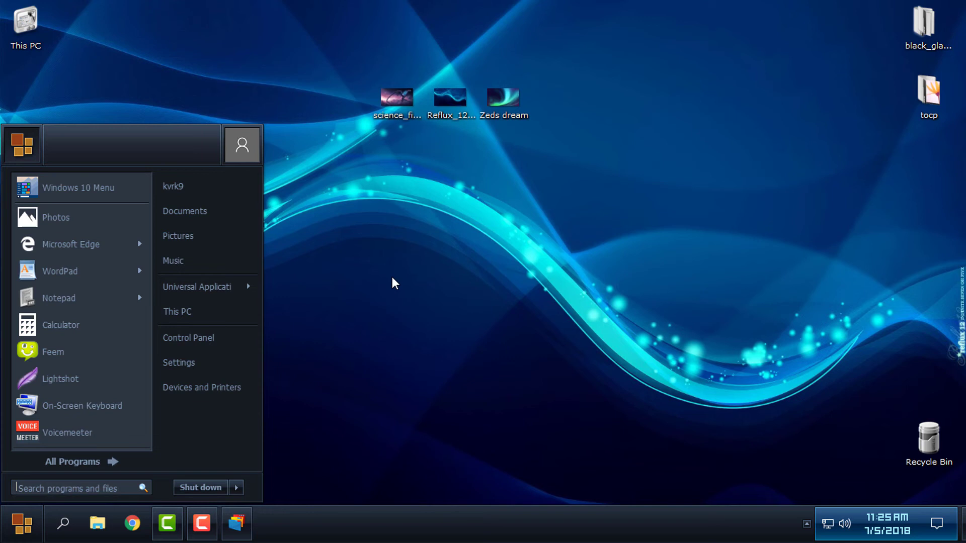
Step: Open This PC's System information window, move it aside, then close it
right_click(192, 313)
left_click(240, 444)
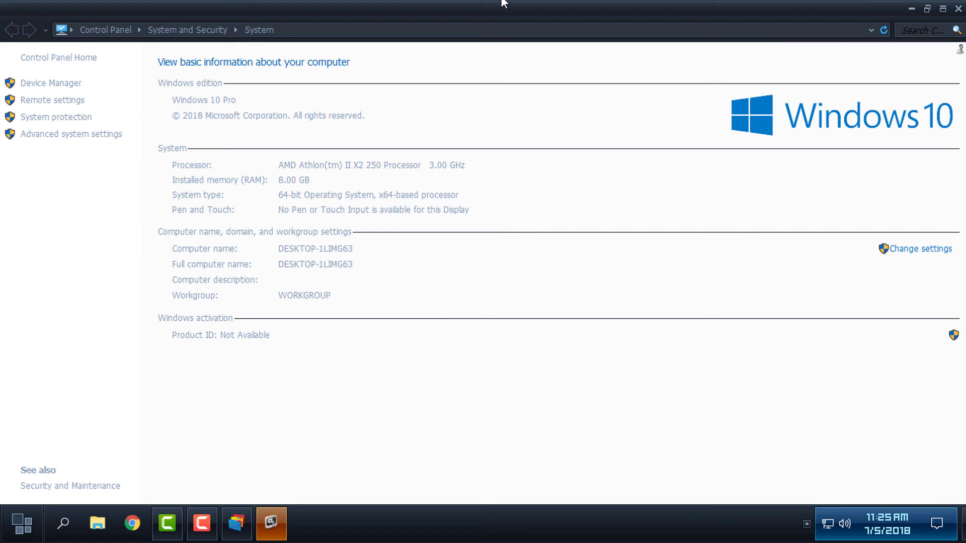
left_click_drag(501, 4, 697, 27)
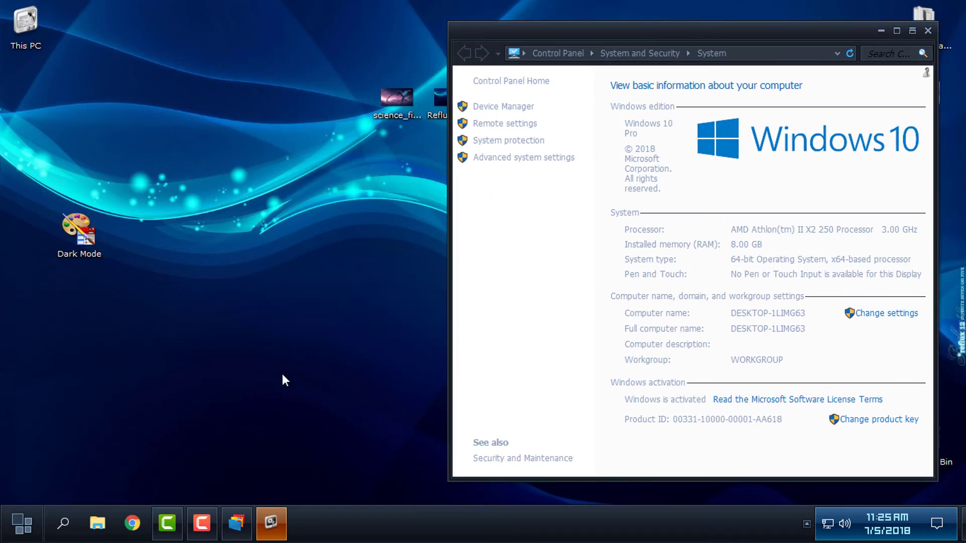
left_click(22, 523)
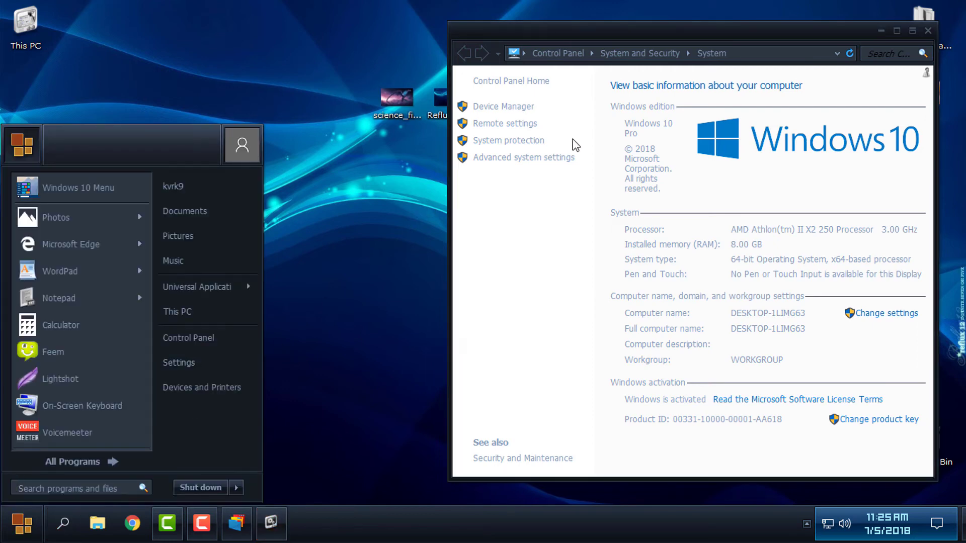
left_click(930, 31)
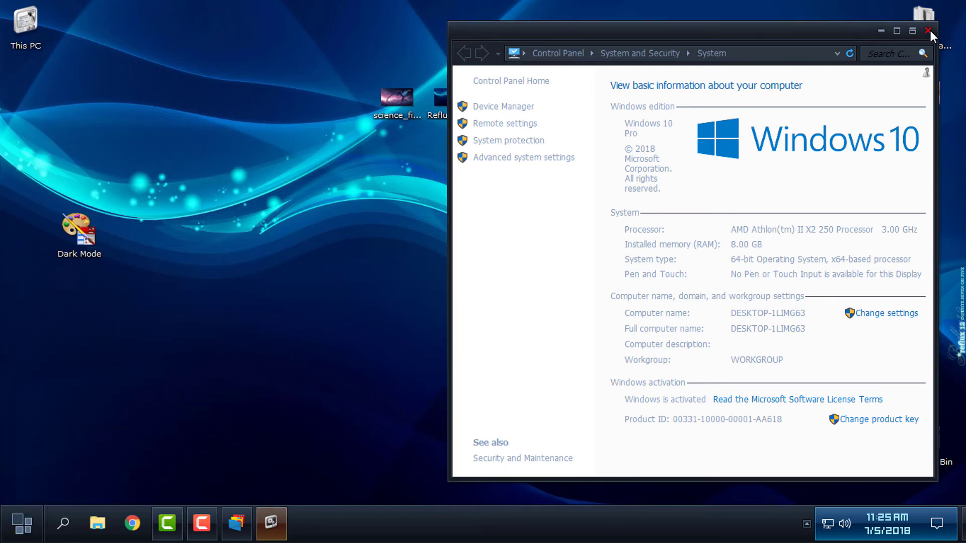
Step: Refresh the desktop, open This PC maximized with Super+E, and select Disk D (C:)
right_click(190, 200)
left_click(206, 260)
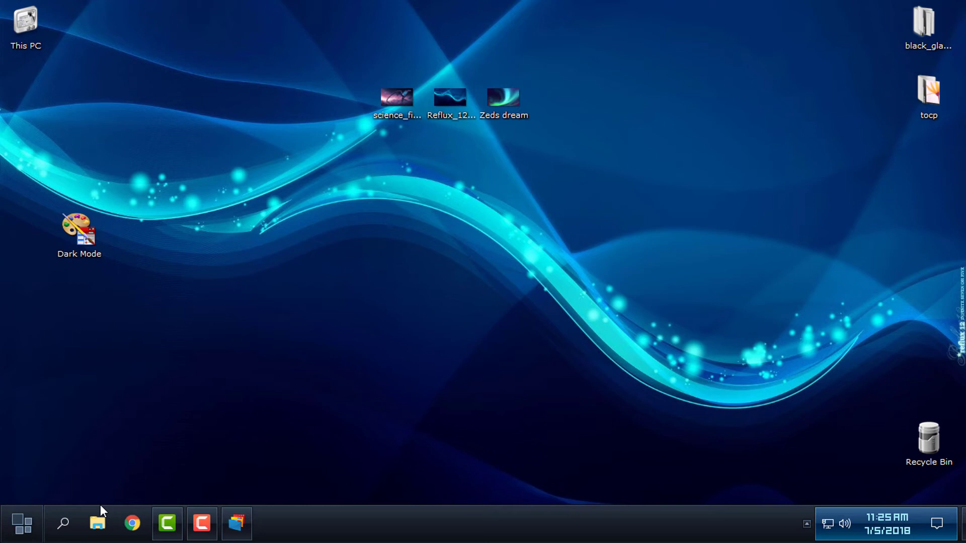
key("super+e")
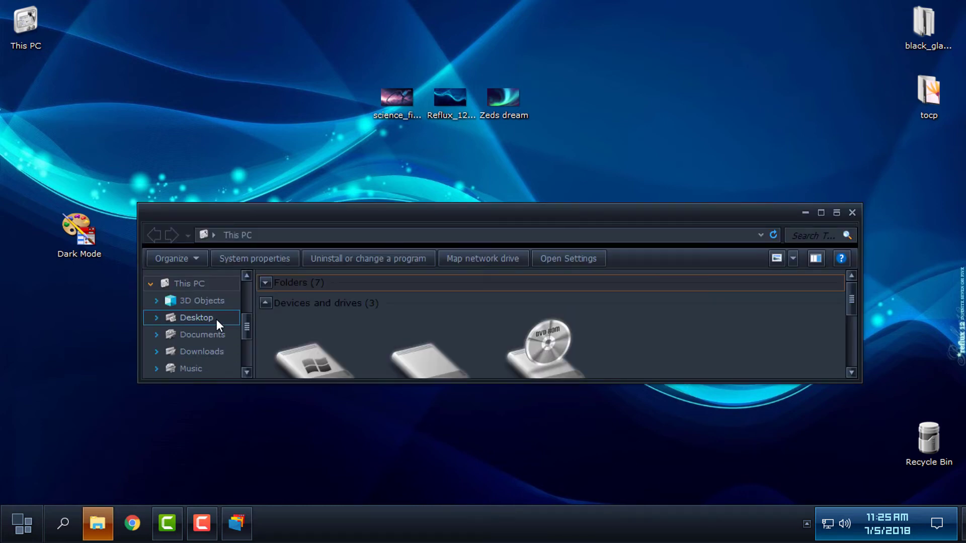
left_click(821, 212)
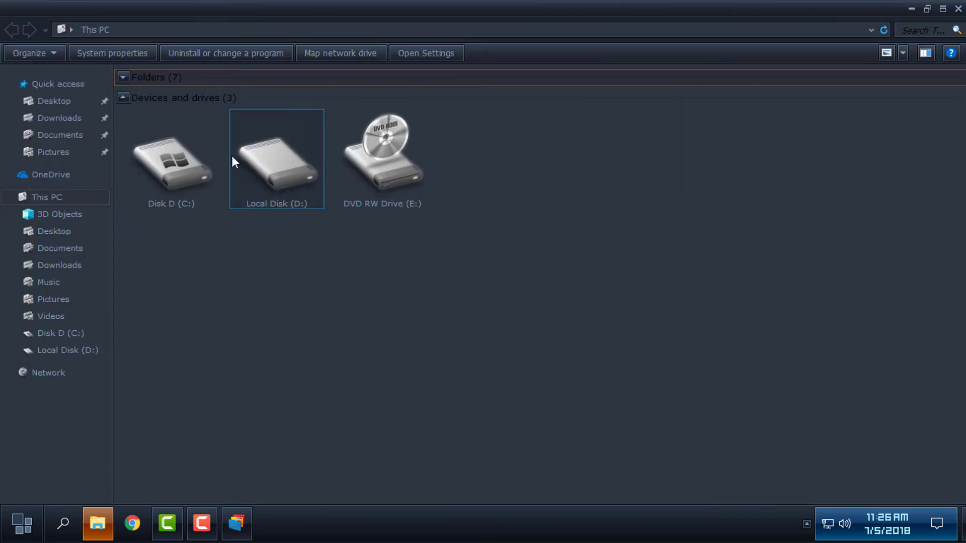
left_click(214, 199)
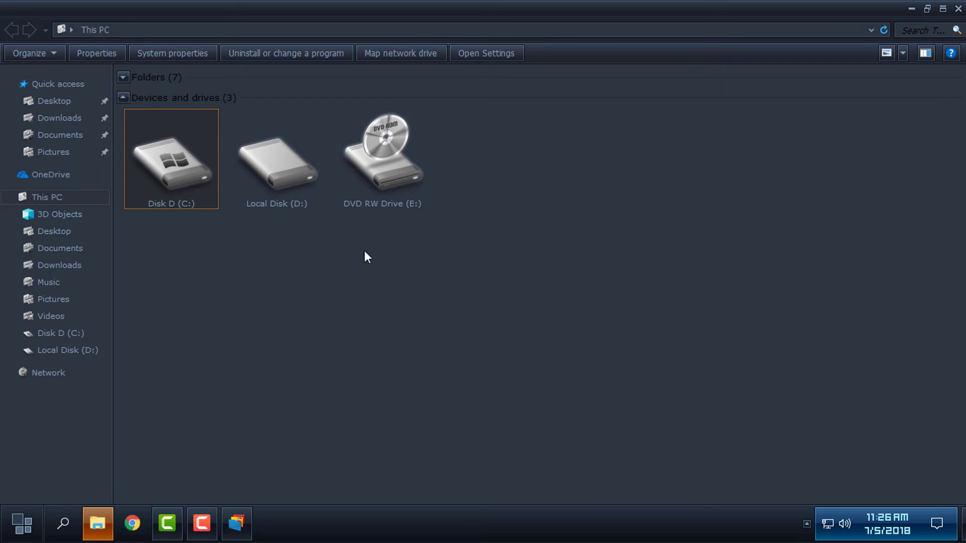
Step: Restore and resize This PC, select Local Disk (D:) and Disk D (C:), then close it
left_click_drag(648, 7, 509, 146)
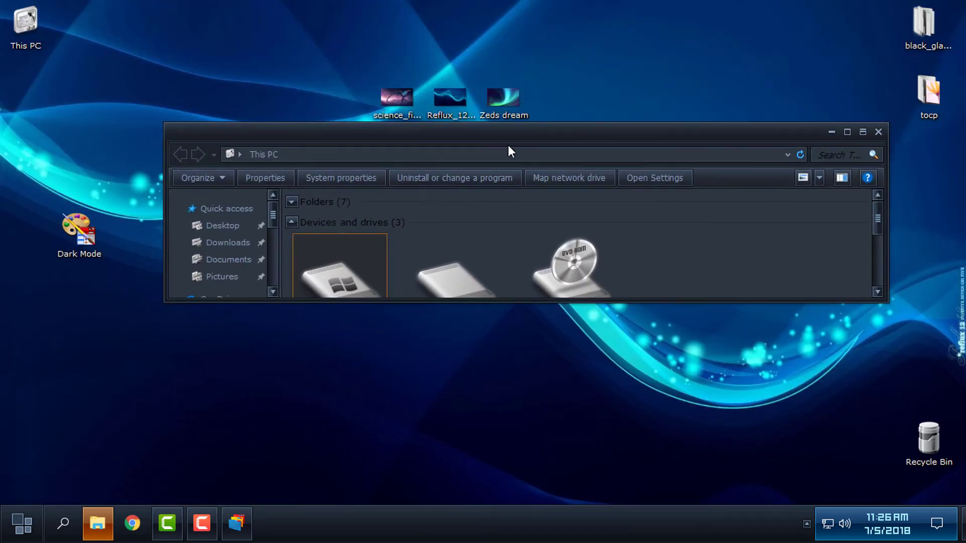
left_click_drag(166, 300, 236, 491)
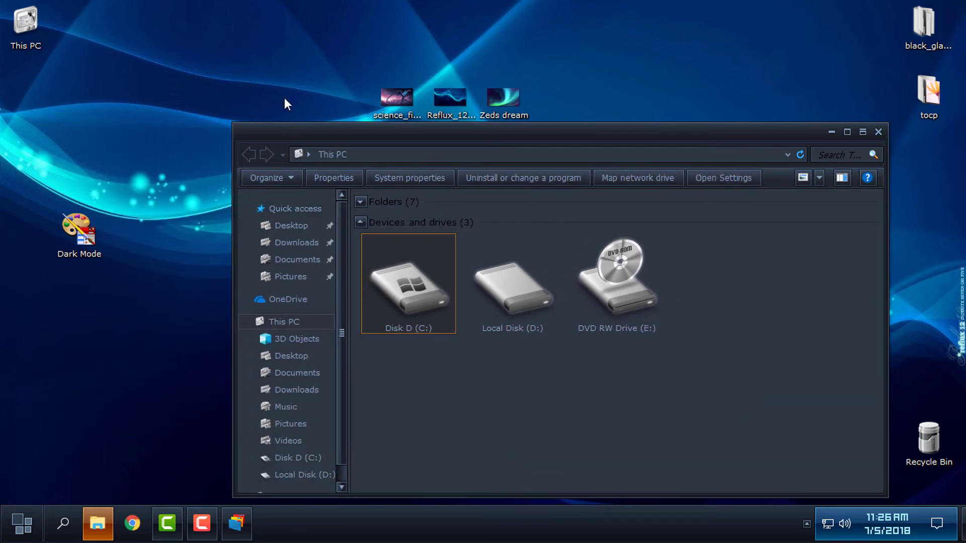
left_click_drag(281, 126, 259, 31)
left_click(498, 204)
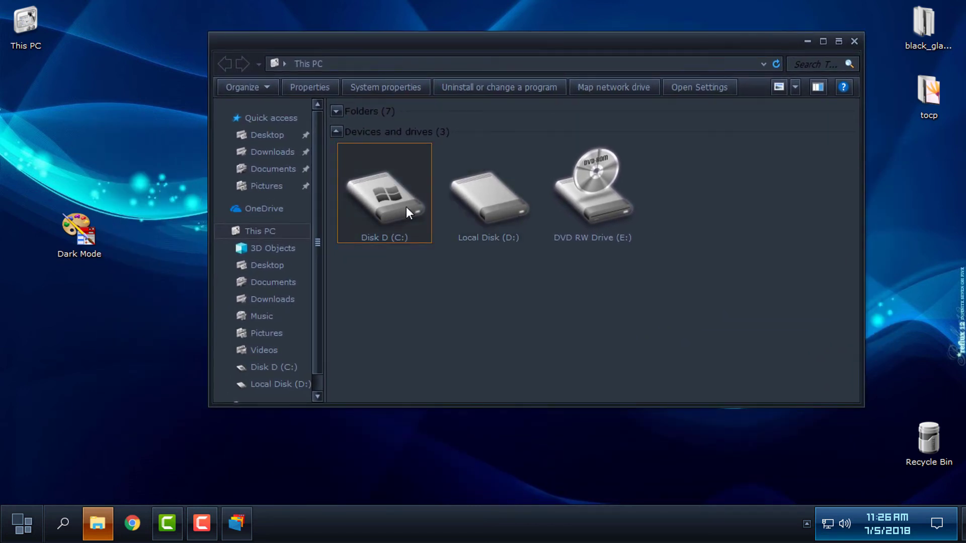
left_click(367, 200)
left_click(854, 43)
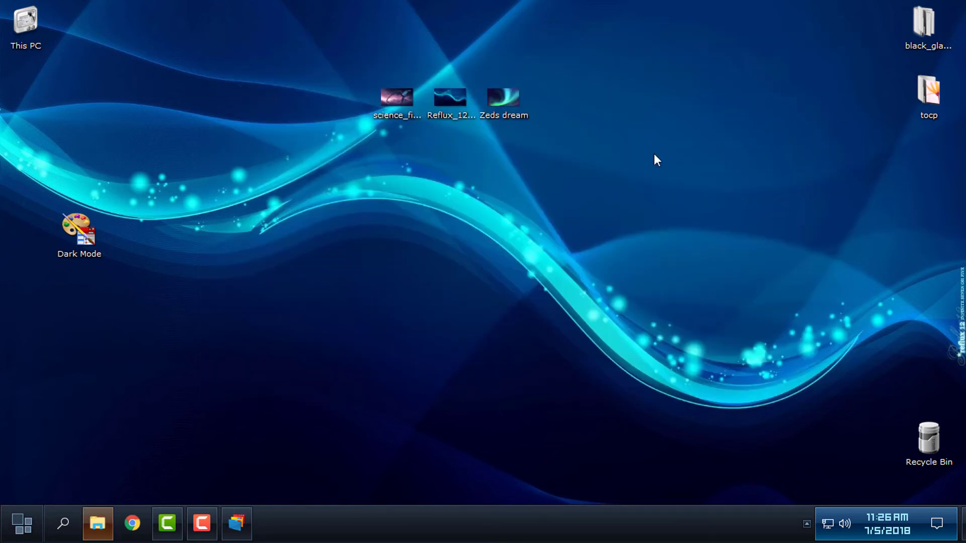
Step: Set the Zeds dream aurora image as the desktop background from Photos, then close Photos
double_click(493, 113)
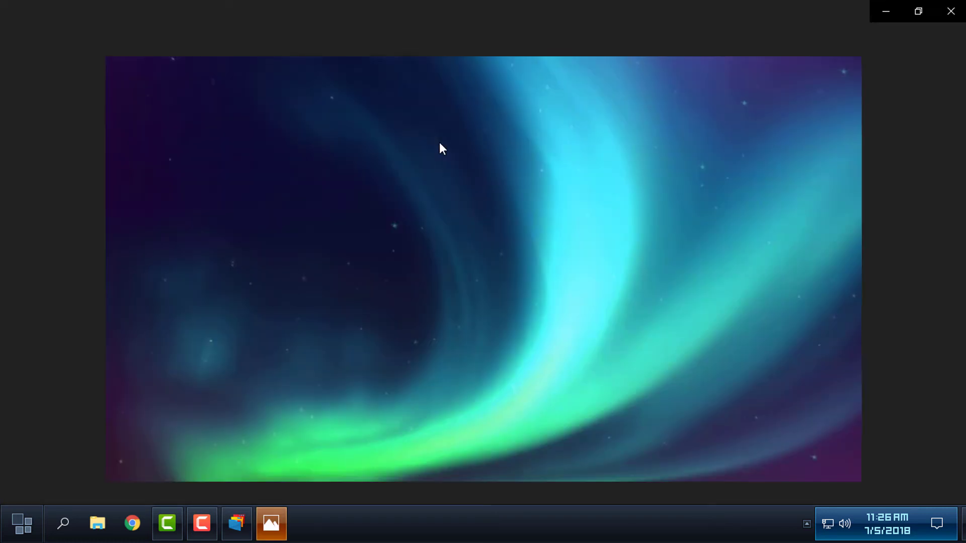
right_click(427, 153)
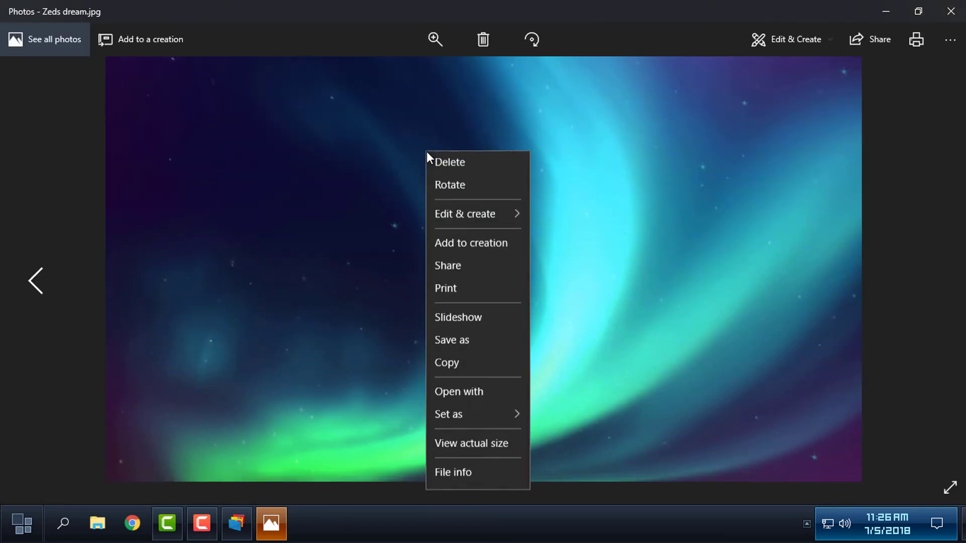
mouse_move(502, 415)
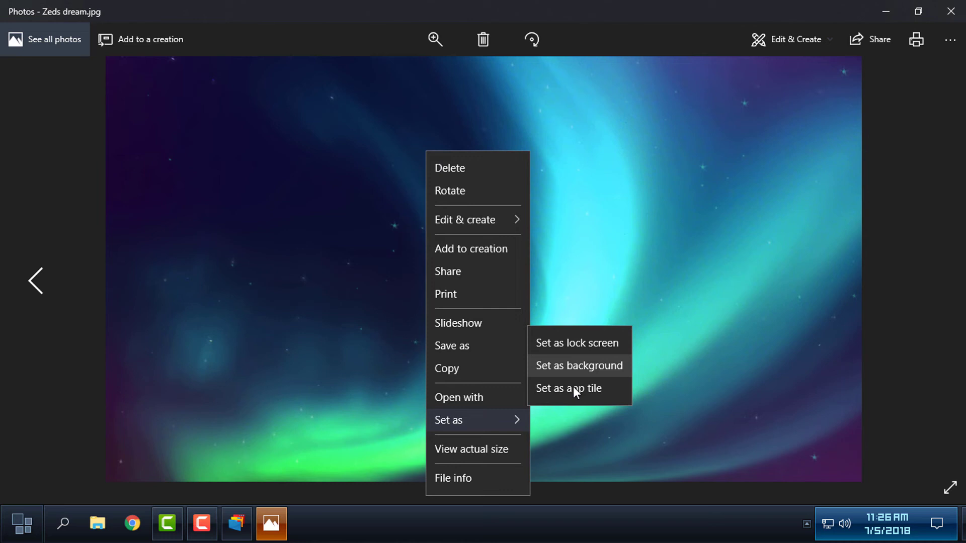
left_click(603, 371)
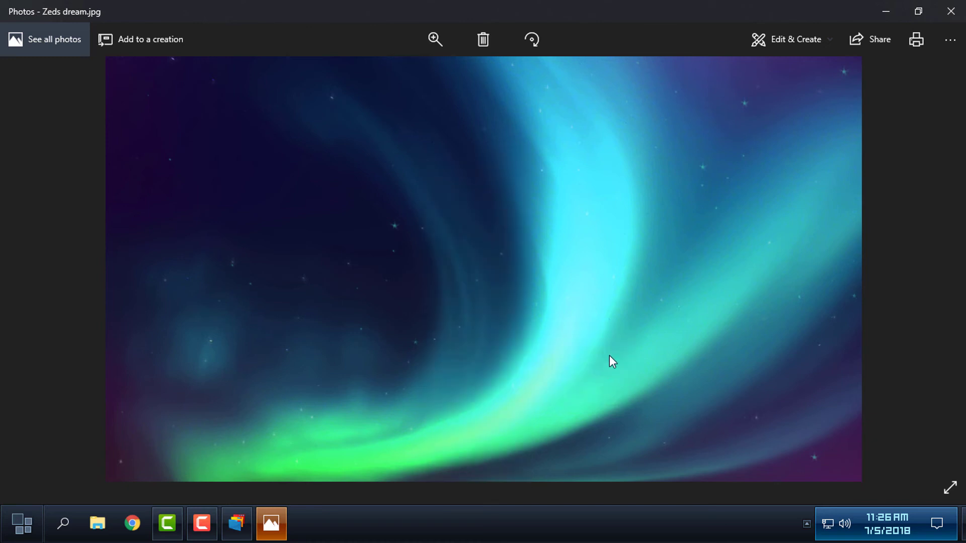
left_click(952, 20)
Step: Refresh the desktop, open and close This PC, and browse the Start menu's program list
right_click(327, 152)
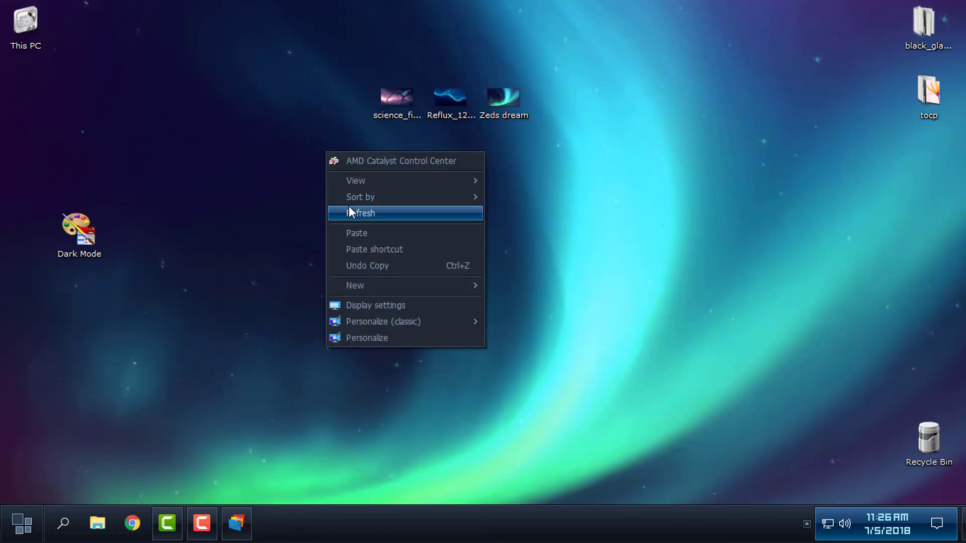
left_click(351, 212)
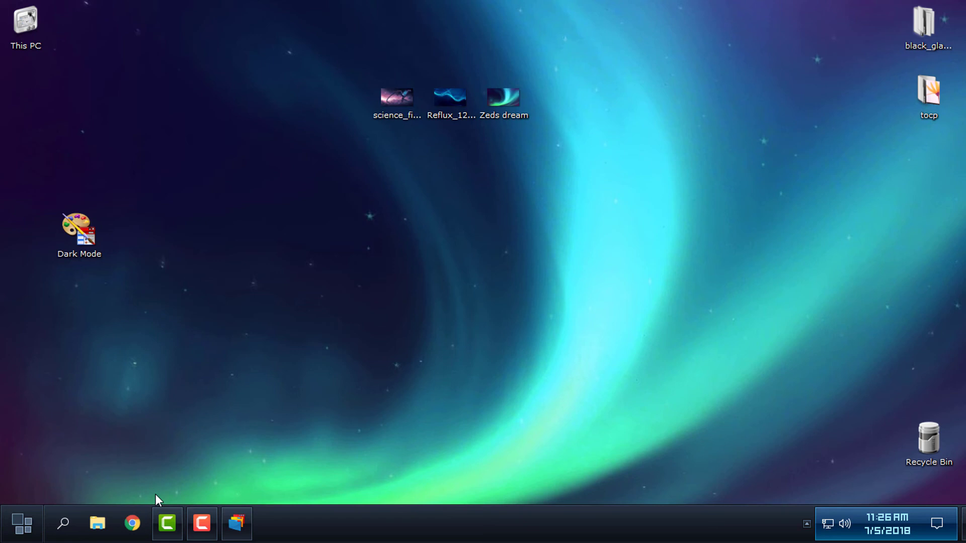
key("super+e")
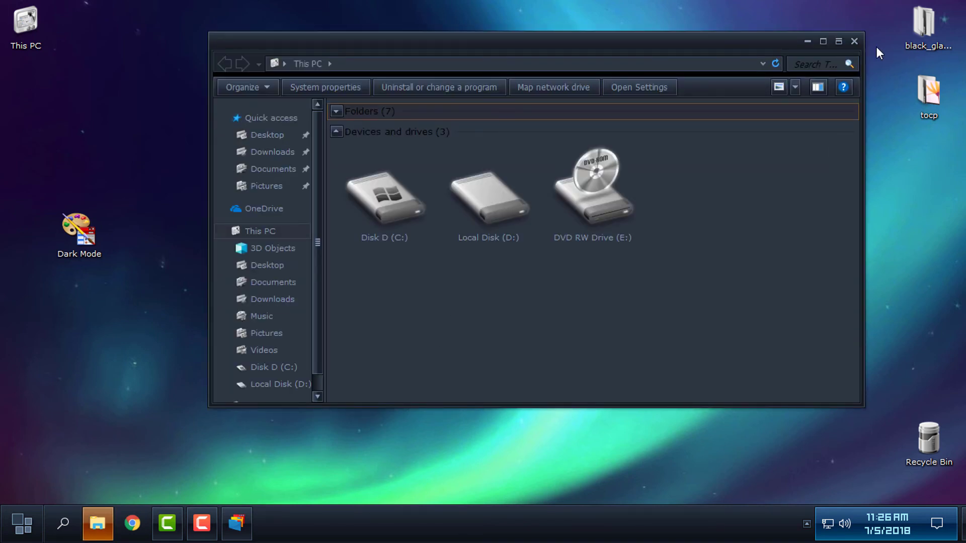
left_click(854, 41)
left_click(20, 523)
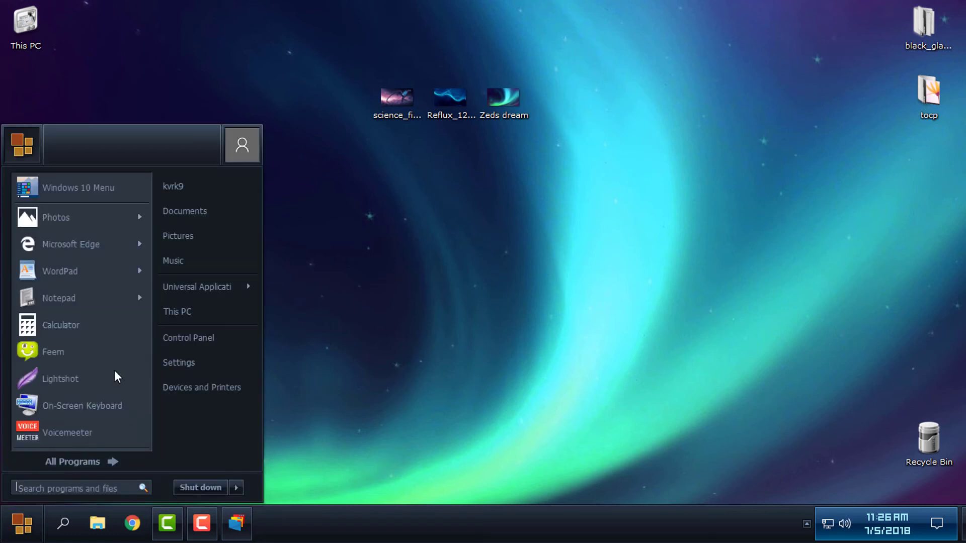
left_click(64, 462)
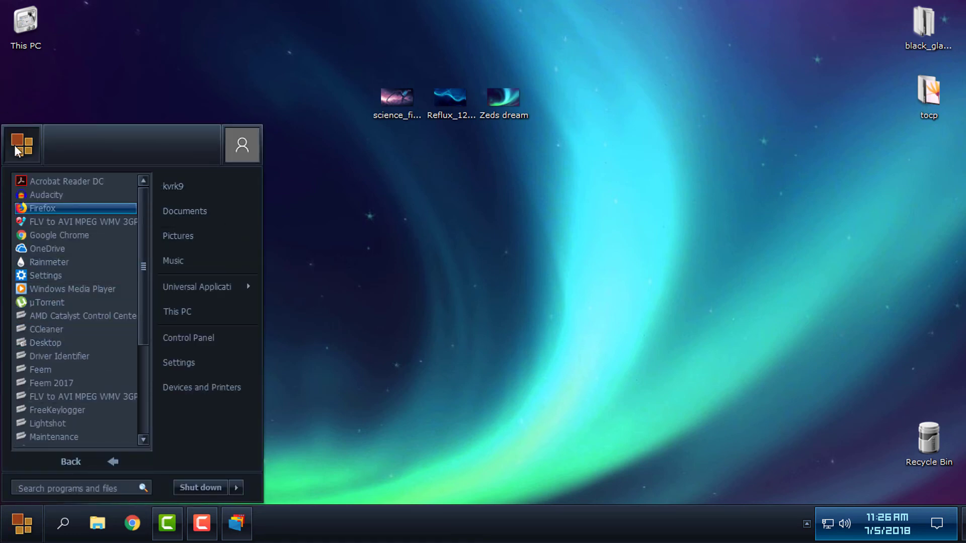
left_click(348, 343)
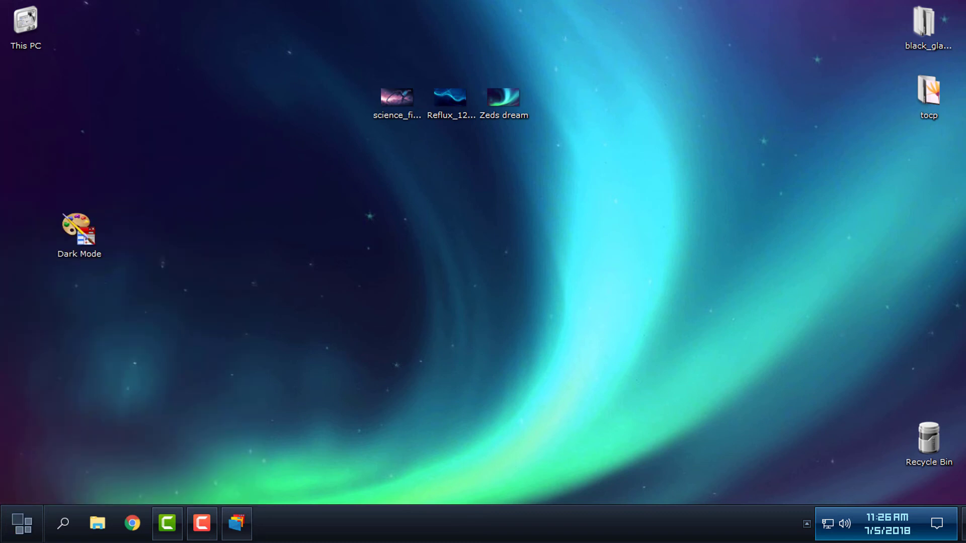
Step: In Dock Settings, set the Position Edge Offset to about 73px and click OK
right_click(388, 488)
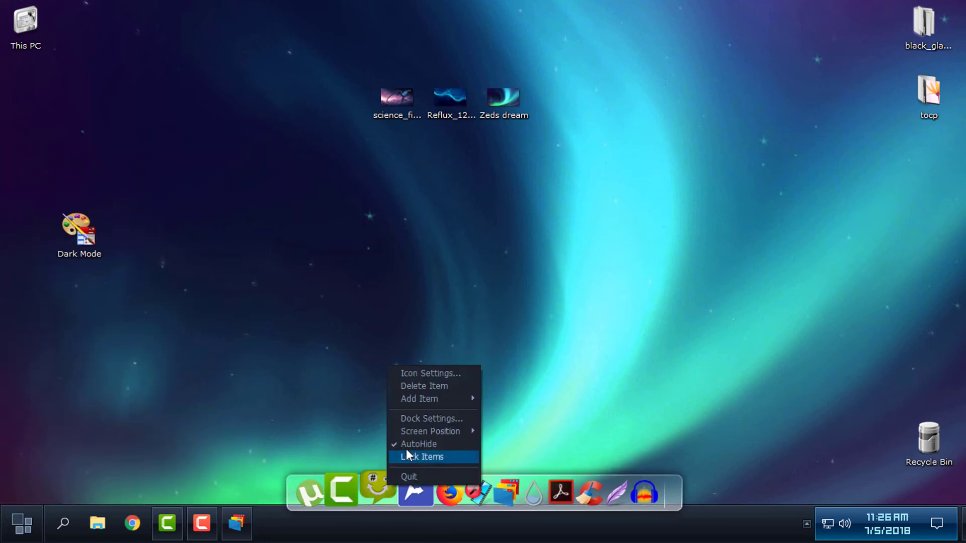
left_click(416, 419)
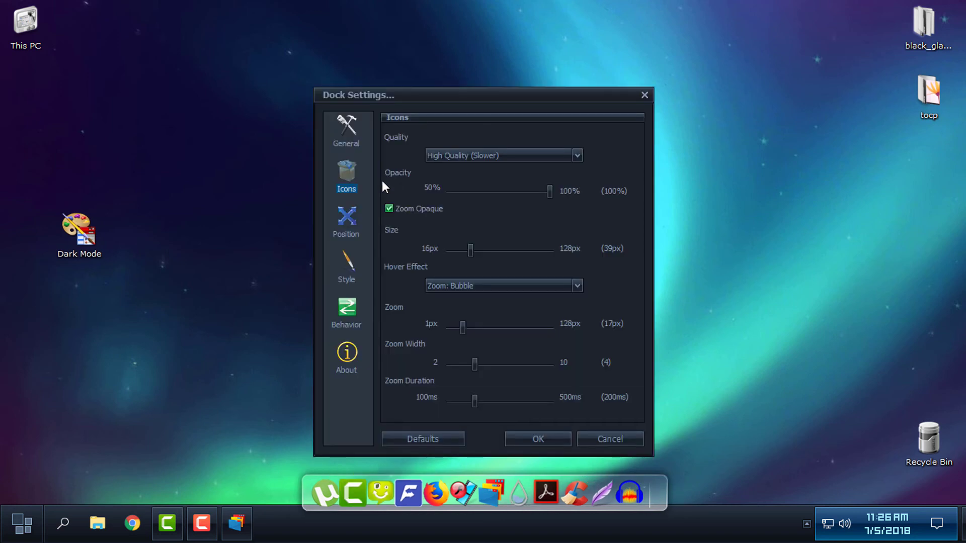
left_click(358, 225)
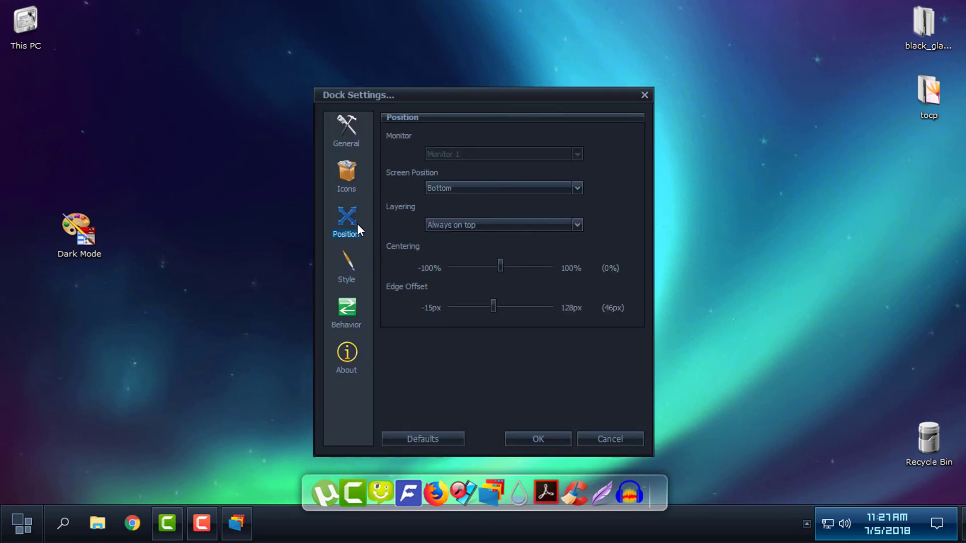
left_click(358, 173)
left_click(346, 125)
left_click(342, 231)
left_click_drag(493, 313, 513, 309)
left_click(543, 439)
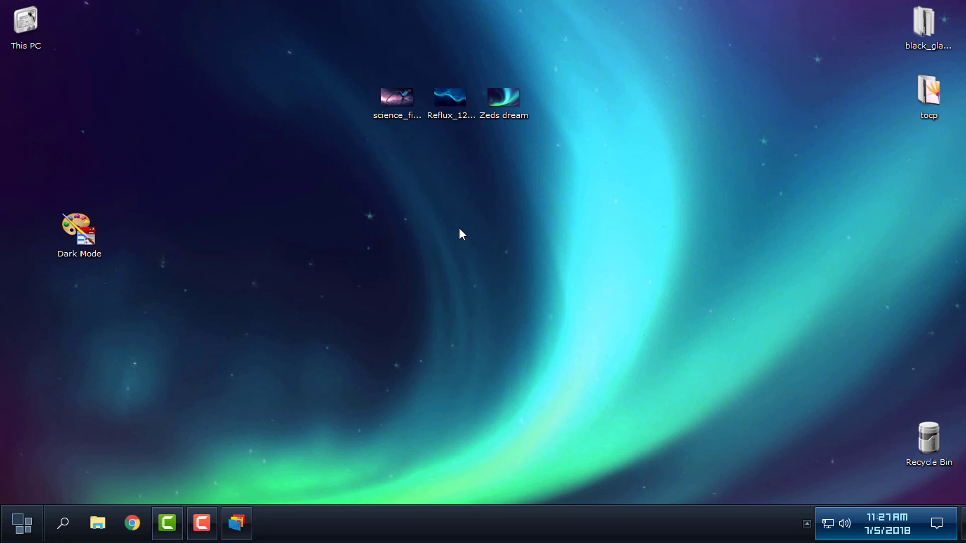
Step: Open the Themes page in Personalization settings and browse through the installed themes list
right_click(439, 203)
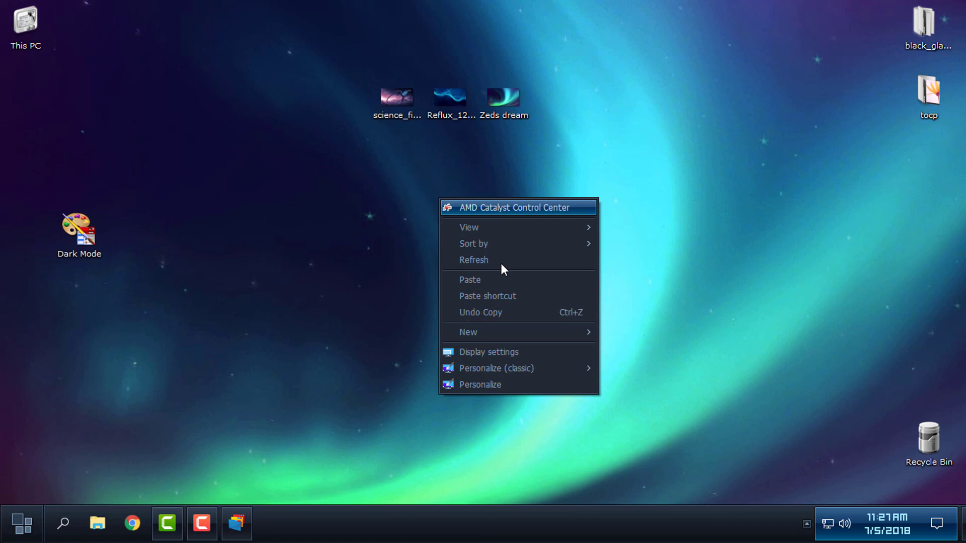
left_click(491, 386)
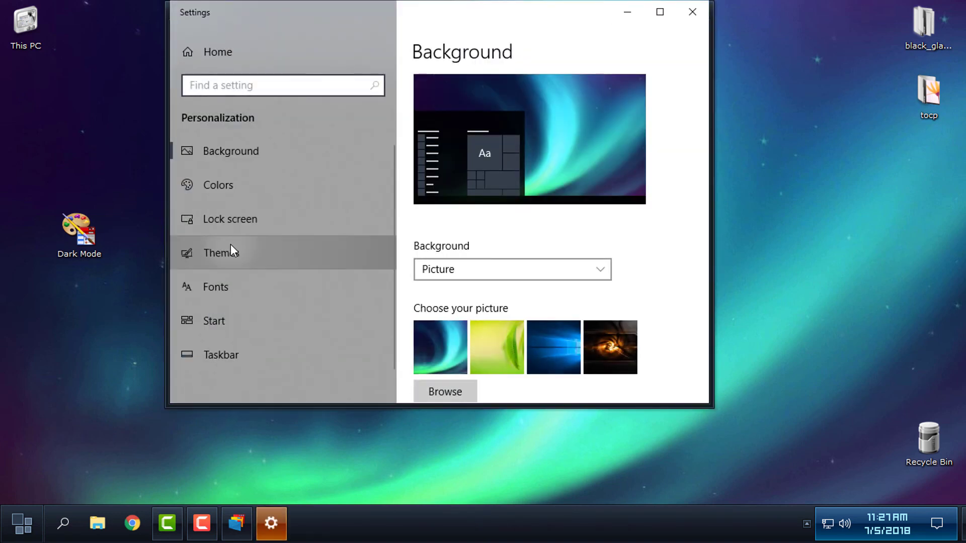
left_click(230, 250)
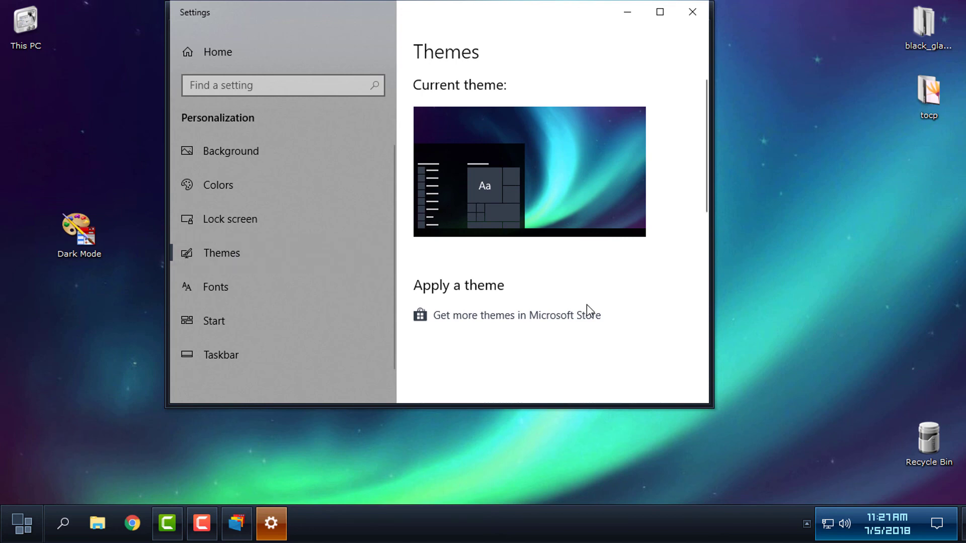
scroll(587, 313, "down", 5)
scroll(632, 299, "down", 5)
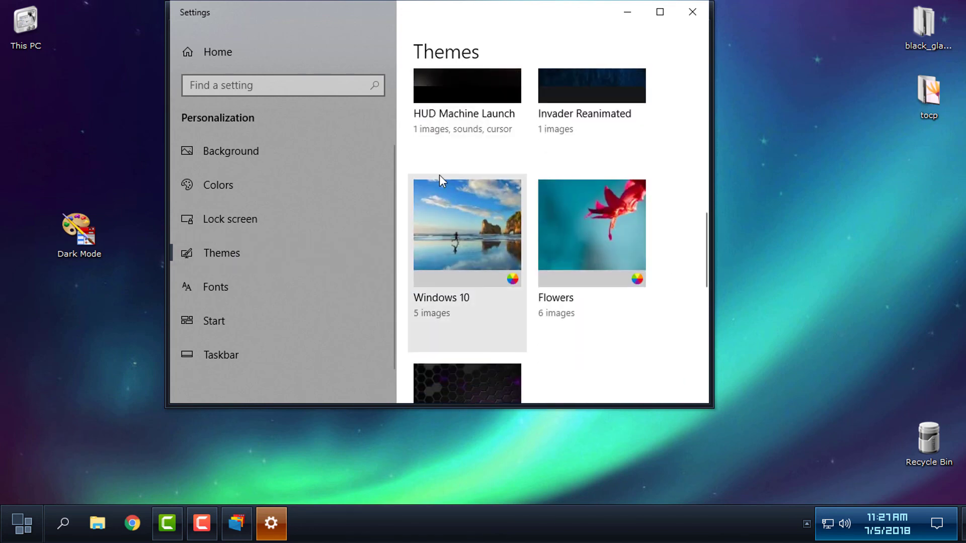
scroll(583, 271, "down", 3)
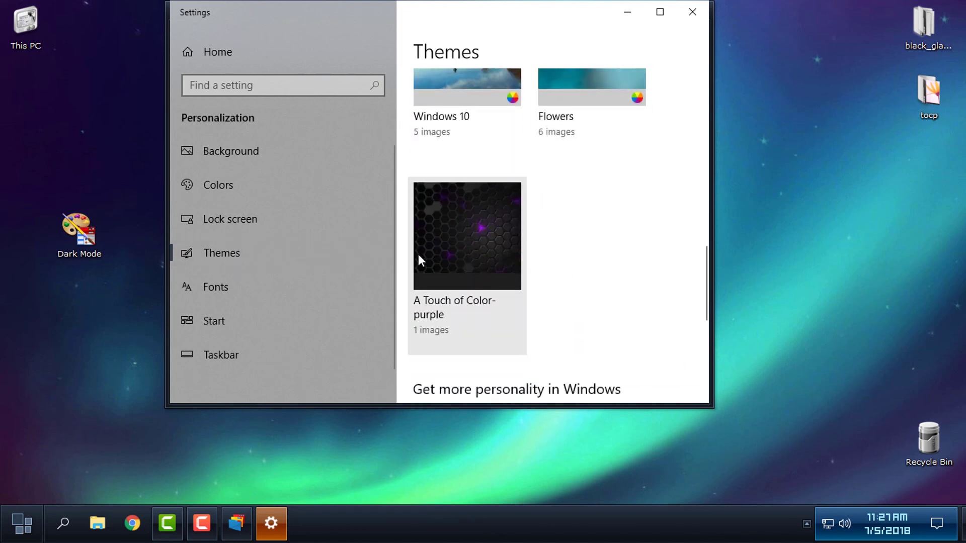
scroll(495, 289, "up", 5)
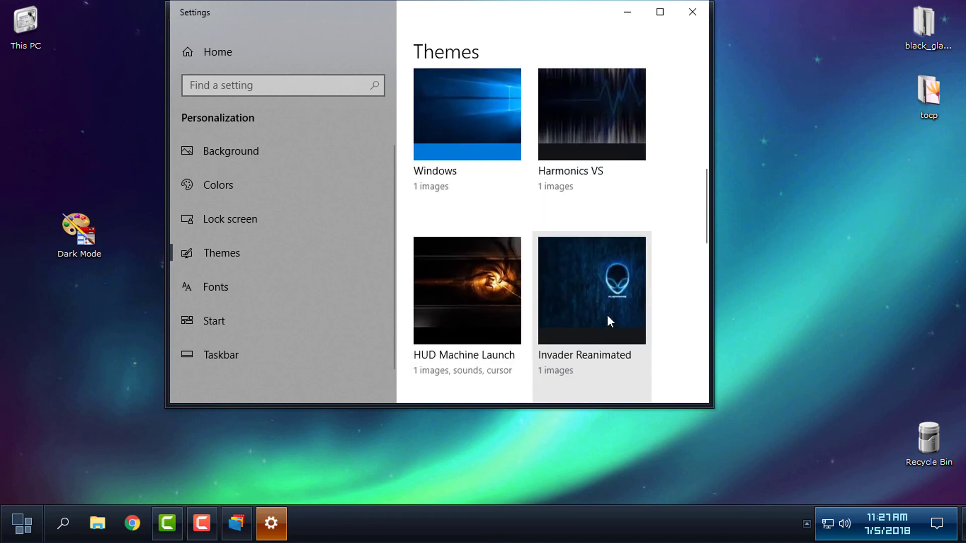
scroll(615, 330, "down", 6)
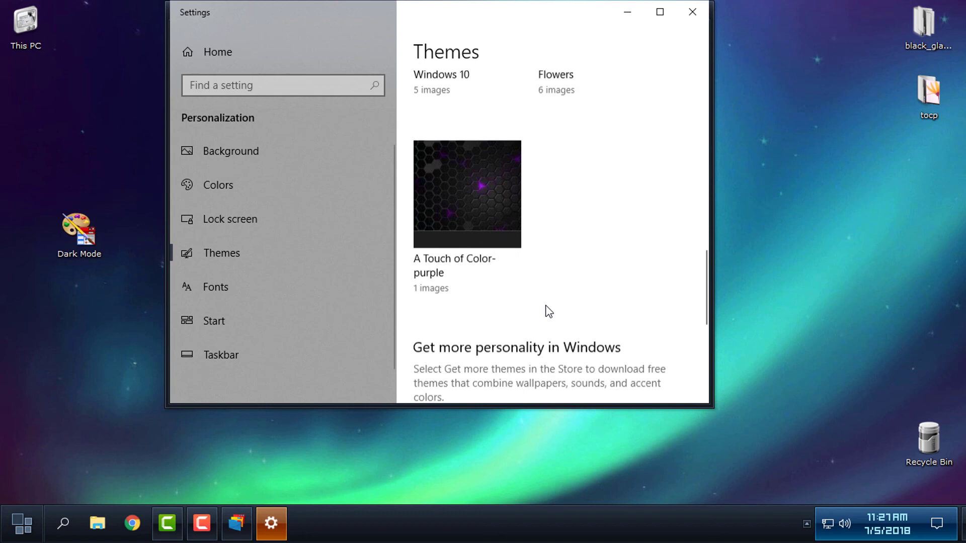
scroll(546, 308, "up", 2)
scroll(504, 310, "up", 5)
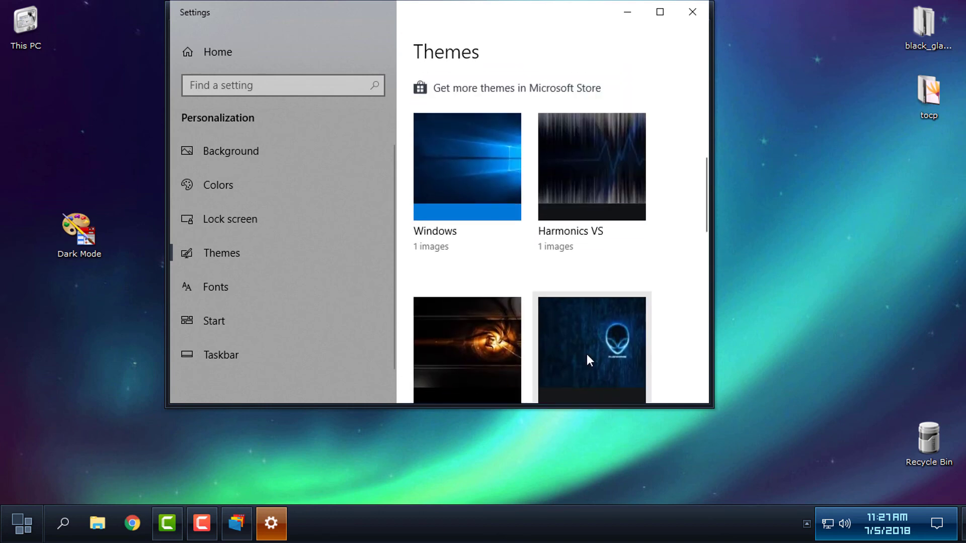
scroll(587, 354, "down", 1)
scroll(536, 340, "down", 3)
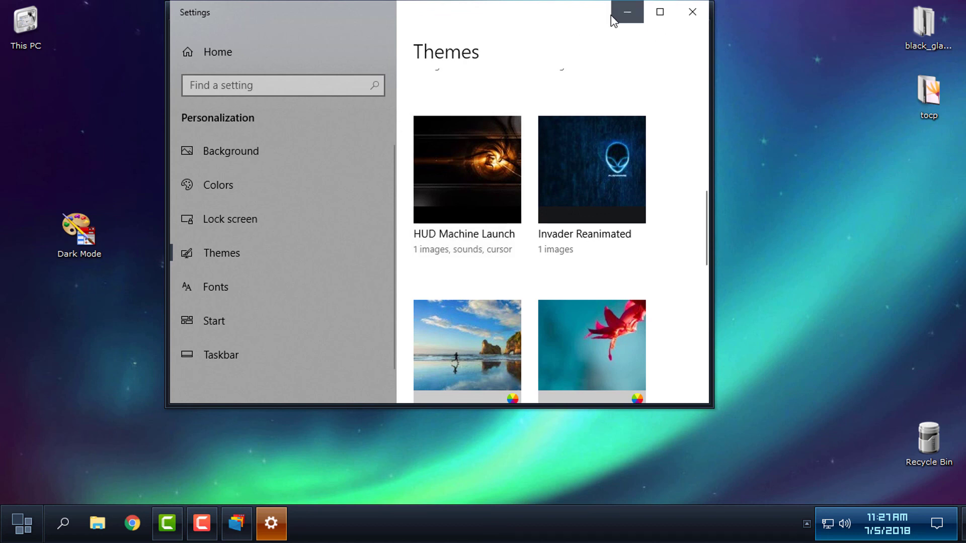
Step: Shrink and close the Settings window, then bring up the dark-skinned Start menu
left_click_drag(551, 36, 579, 77)
left_click(704, 79)
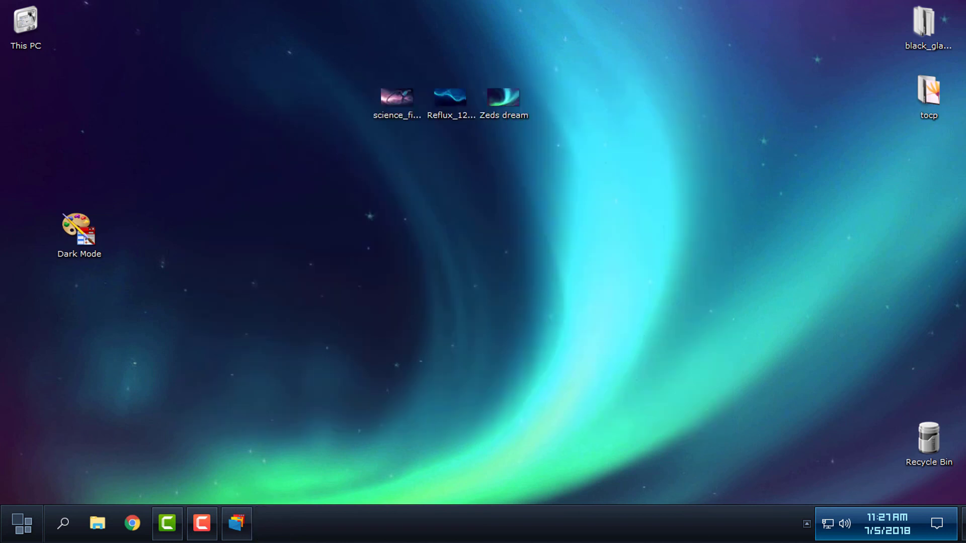
left_click(15, 525)
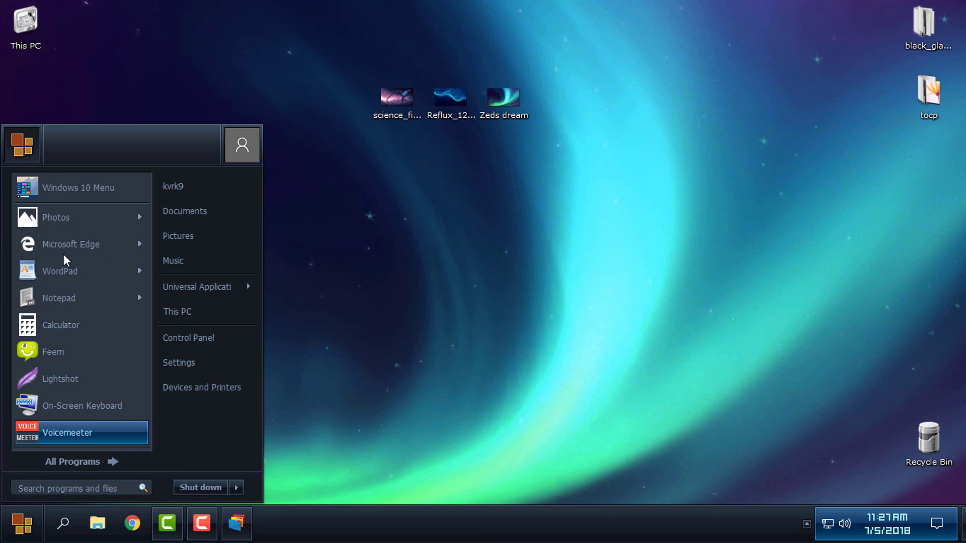